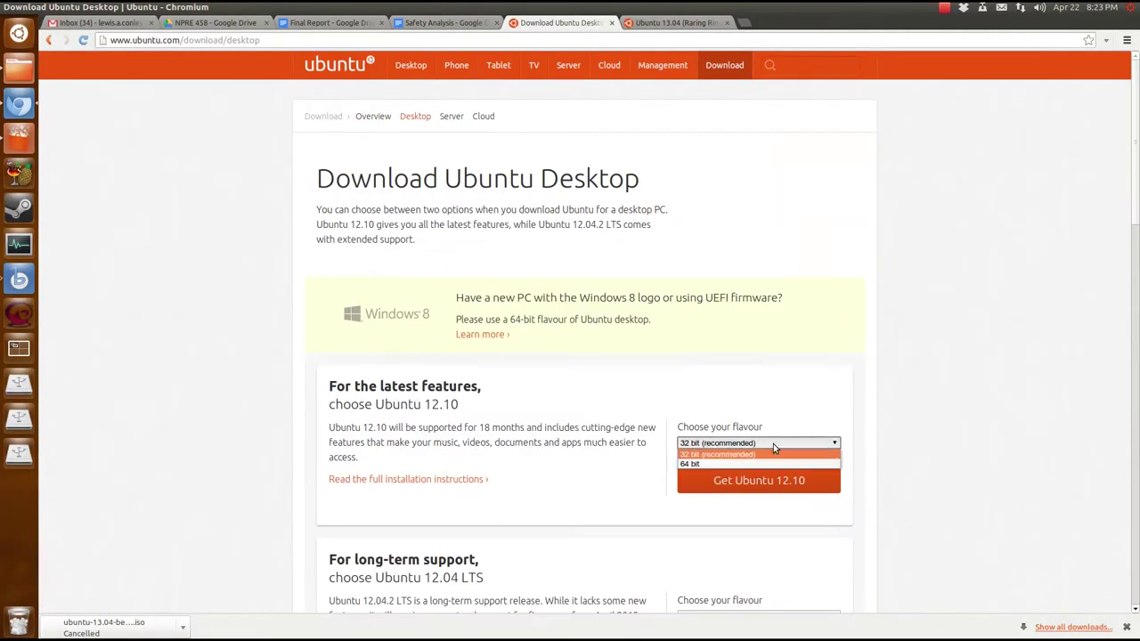
# Download the 64-bit Ubuntu 12.10 desktop image without contributing, then open the Ubuntu 13.04 Beta 2 page.
pyautogui.click(763, 463)
pyautogui.scroll(-3, 842, 443)
pyautogui.click(793, 359)
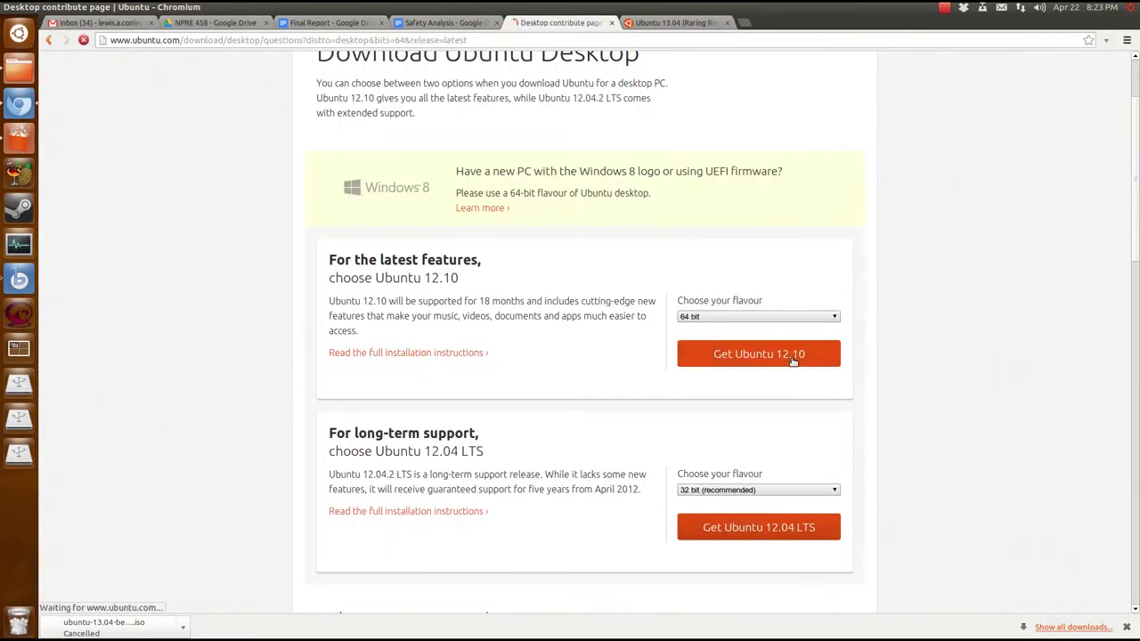
pyautogui.scroll(-4, 635, 468)
pyautogui.click(460, 473)
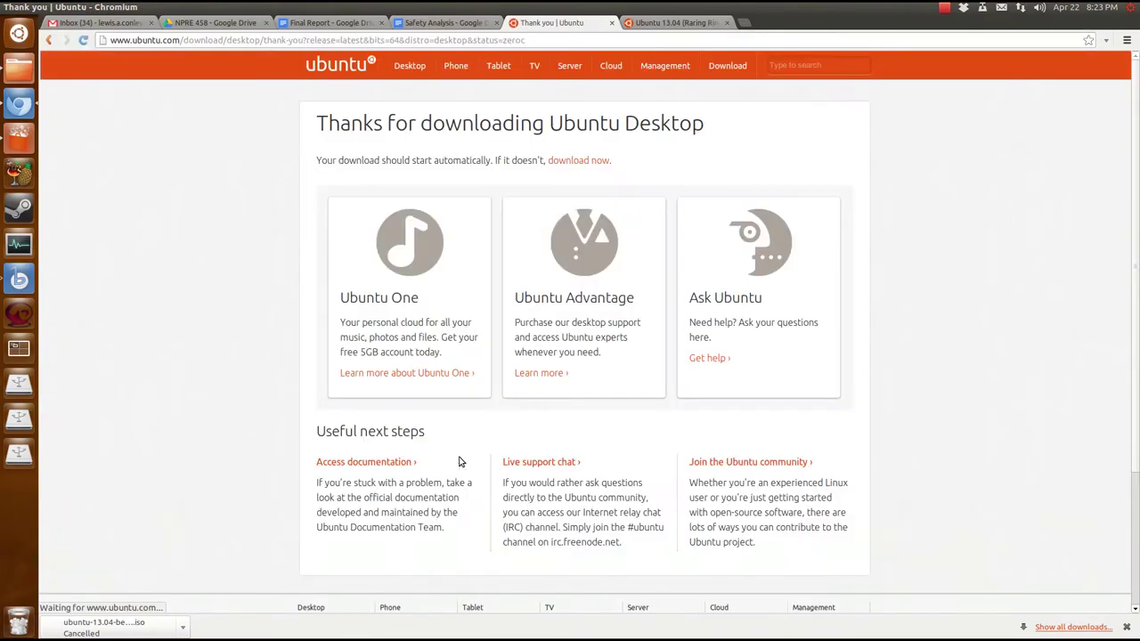
pyautogui.click(677, 25)
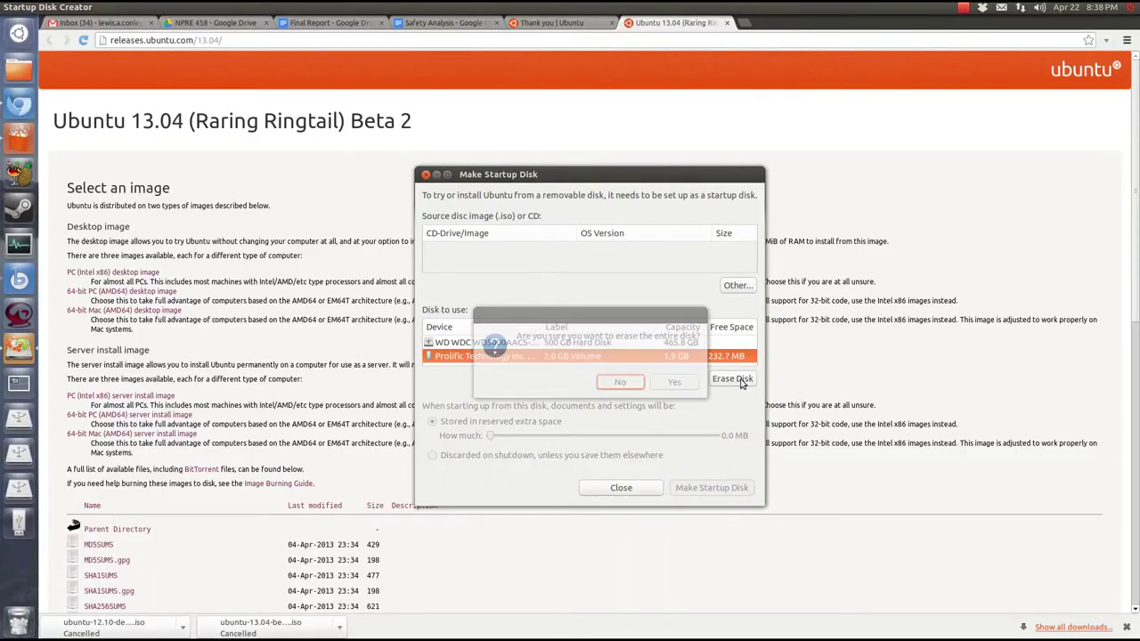
# Choose the Ubuntu 13.04 ISO from My Book > Torrents as the source and make the USB startup disk.
pyautogui.click(735, 286)
pyautogui.click(357, 289)
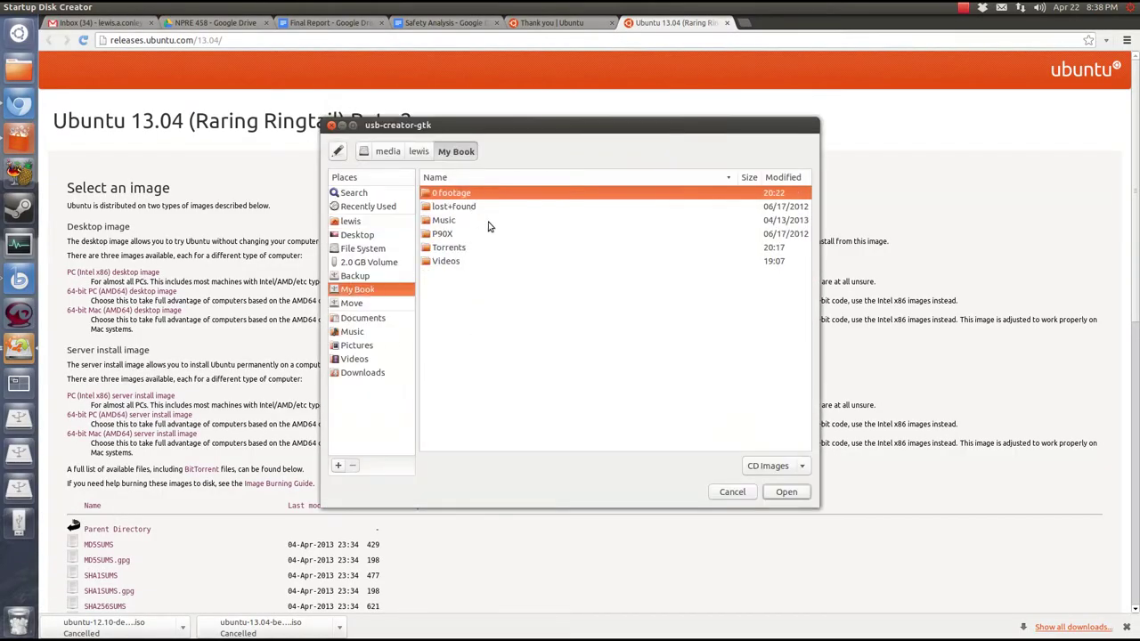
pyautogui.doubleClick(623, 247)
pyautogui.click(785, 493)
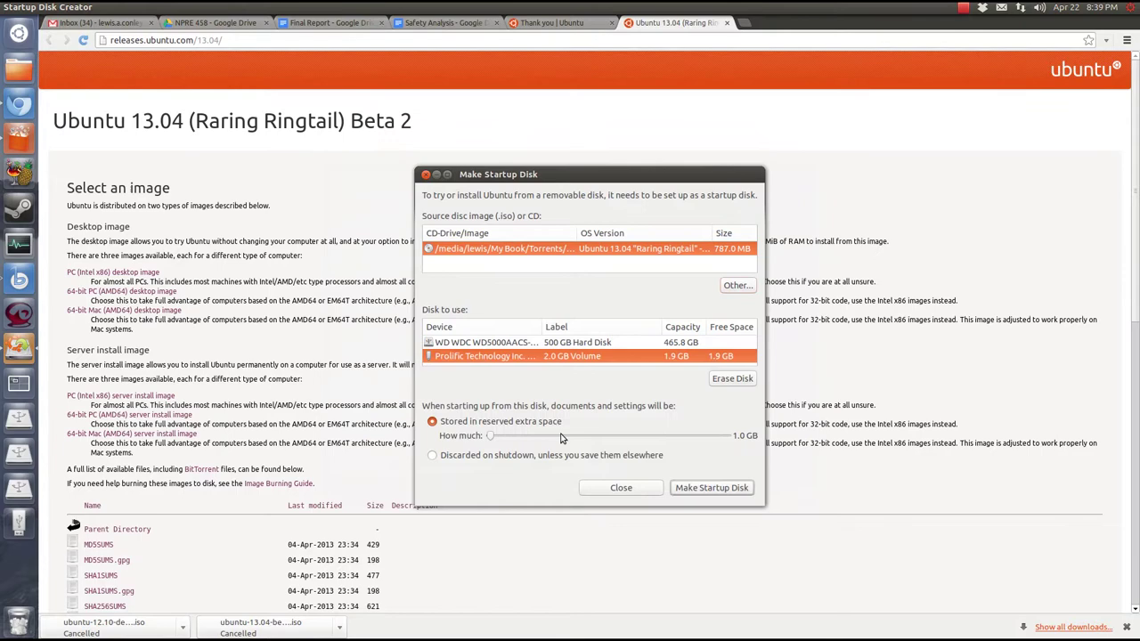
pyautogui.click(701, 490)
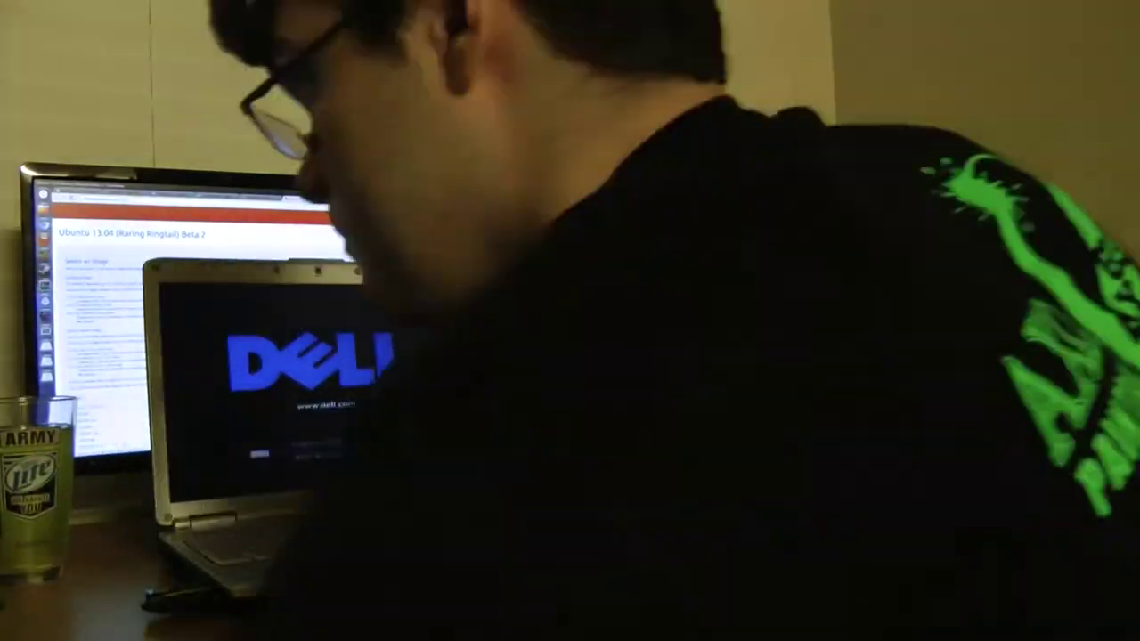
# Boot the Dell laptop from the USB stick via F12, then load youjizz.com in Chromium.
pyautogui.press('F12')
pyautogui.press('Return')
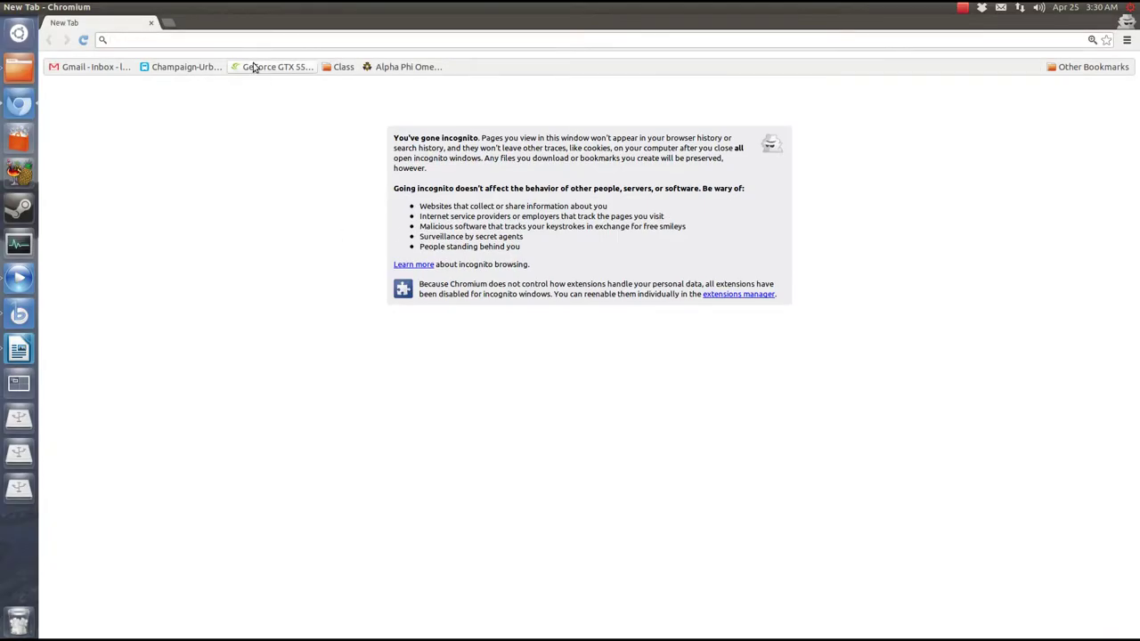
pyautogui.write('y')
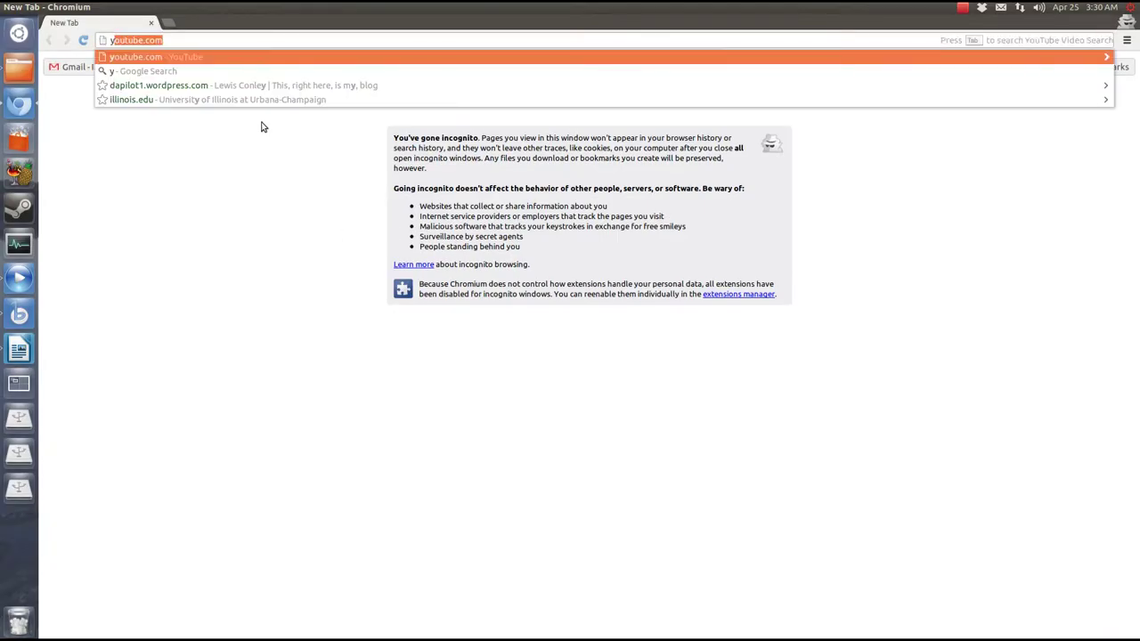
pyautogui.write('oujizz.com')
pyautogui.press('Return')
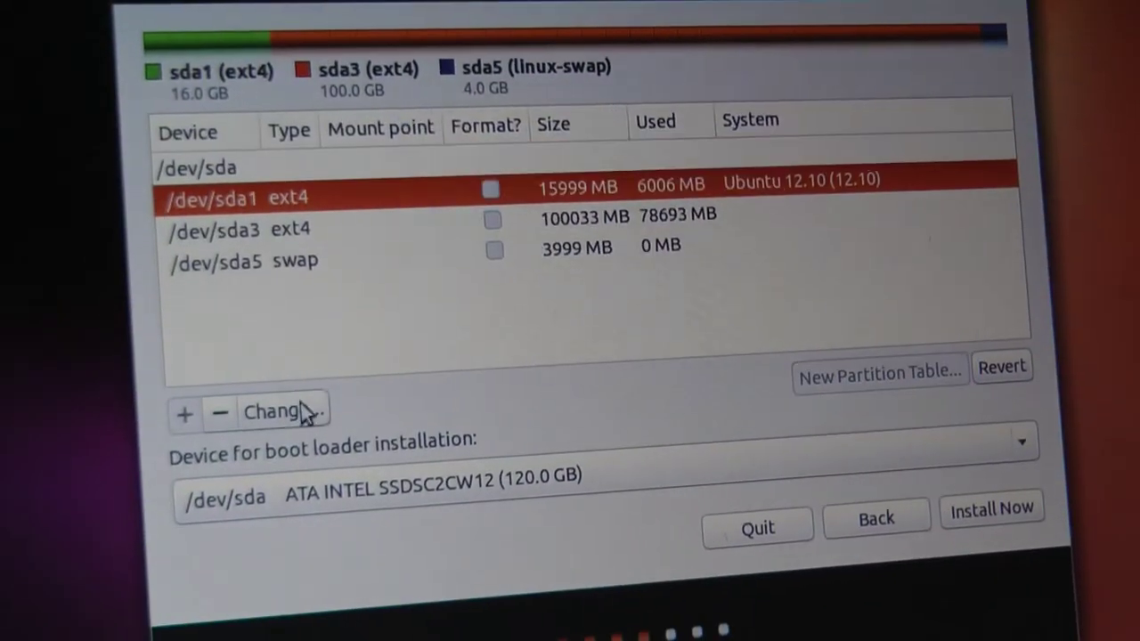
# Confirm the partition changes, enter the user's name, computer name and password, and start installing.
pyautogui.click(380, 353)
pyautogui.click(565, 337)
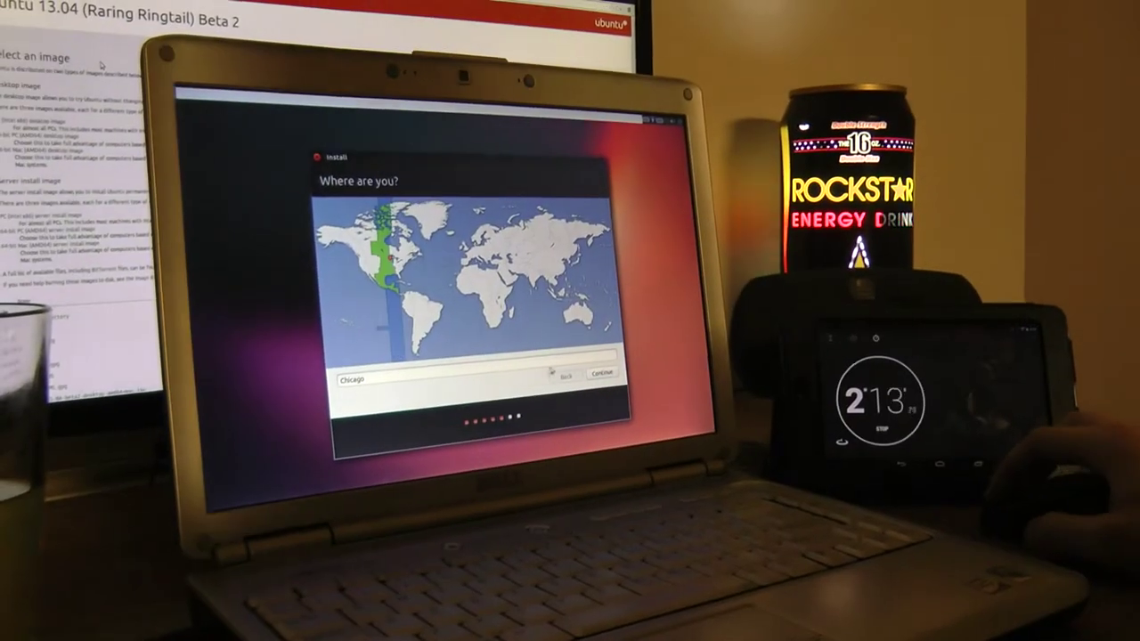
pyautogui.write('Lewis Conley')
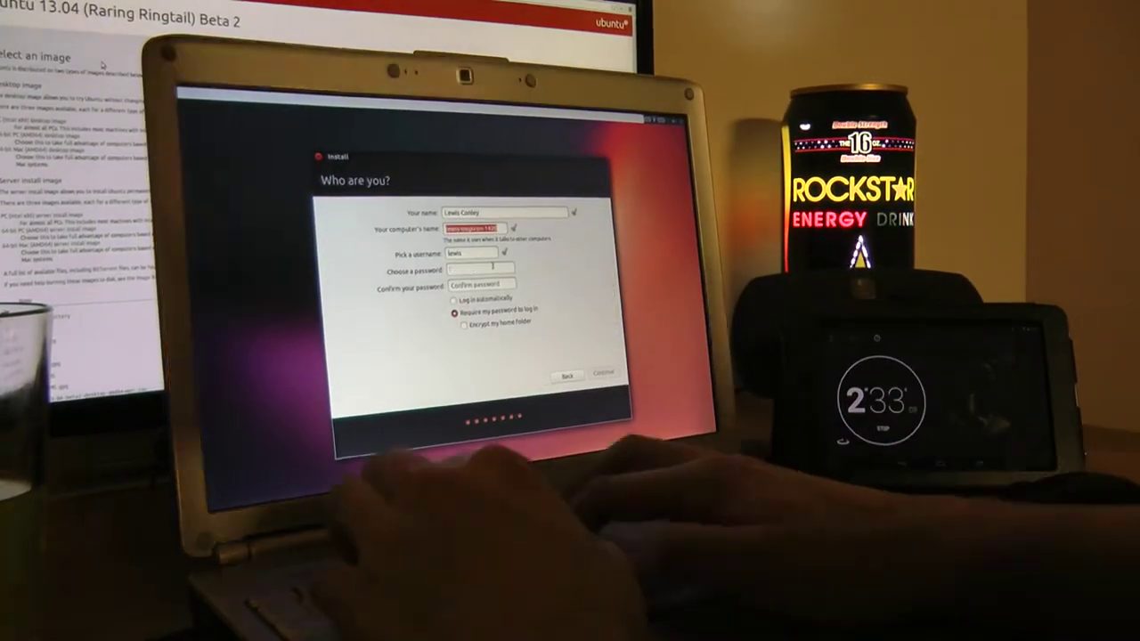
pyautogui.write('********')
pyautogui.press('Tab')
pyautogui.write('********')
pyautogui.press('Return')
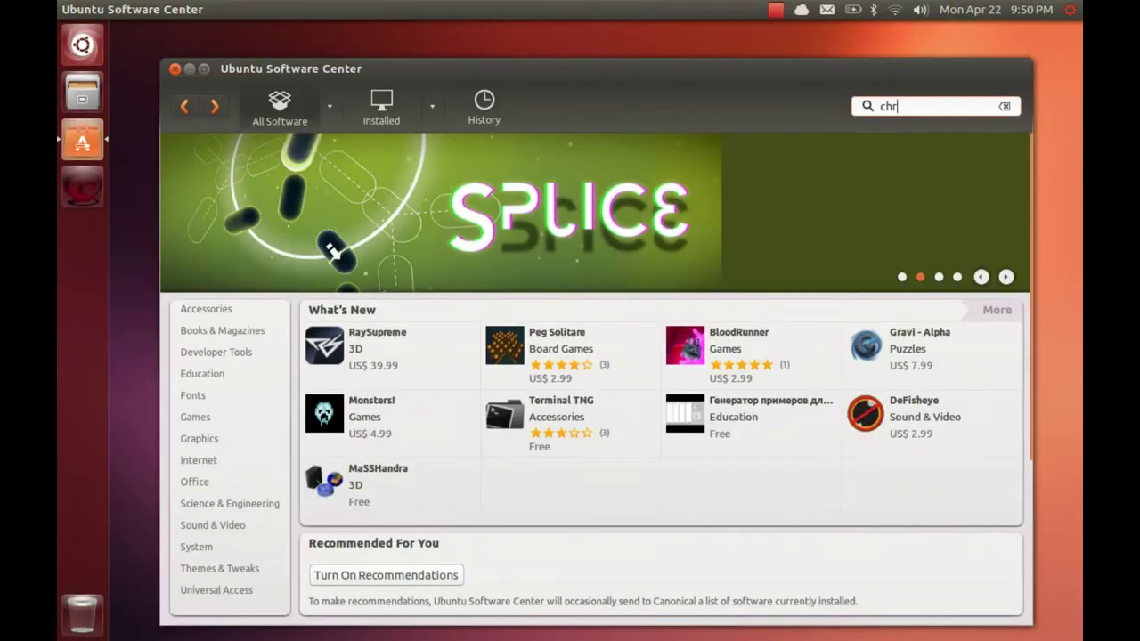
# Install Chromium Web Browser, authorising with the account password.
pyautogui.write('om')
pyautogui.click(826, 220)
pyautogui.click(950, 270)
pyautogui.write('•••••')
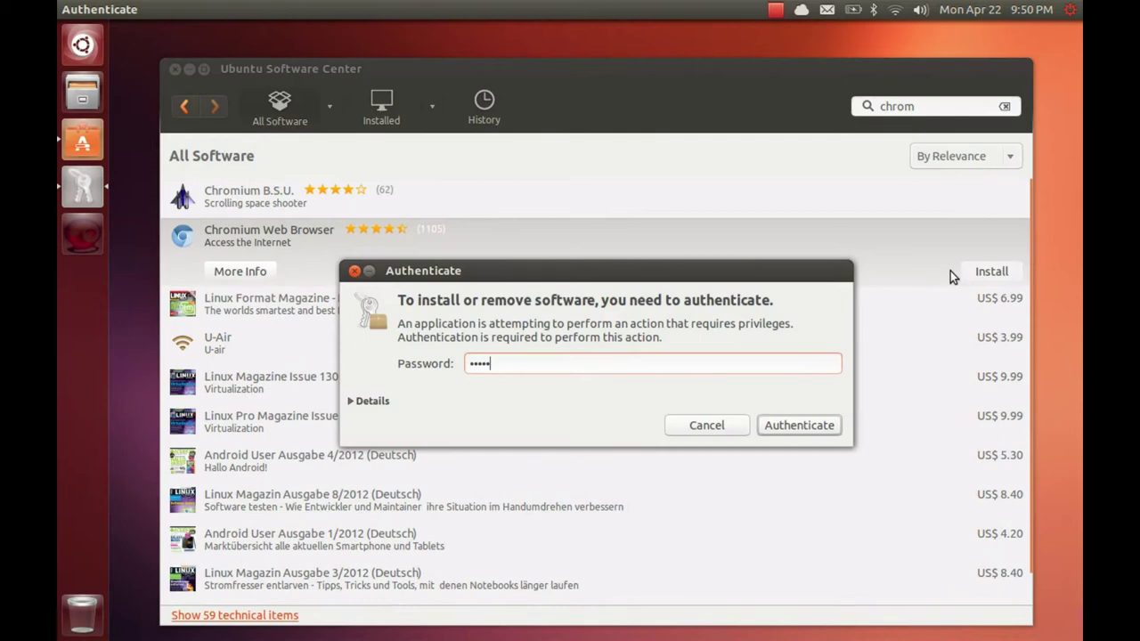
pyautogui.press('Return')
# Search for 'hug' and install Hugin Panorama Creator.
pyautogui.click(302, 120)
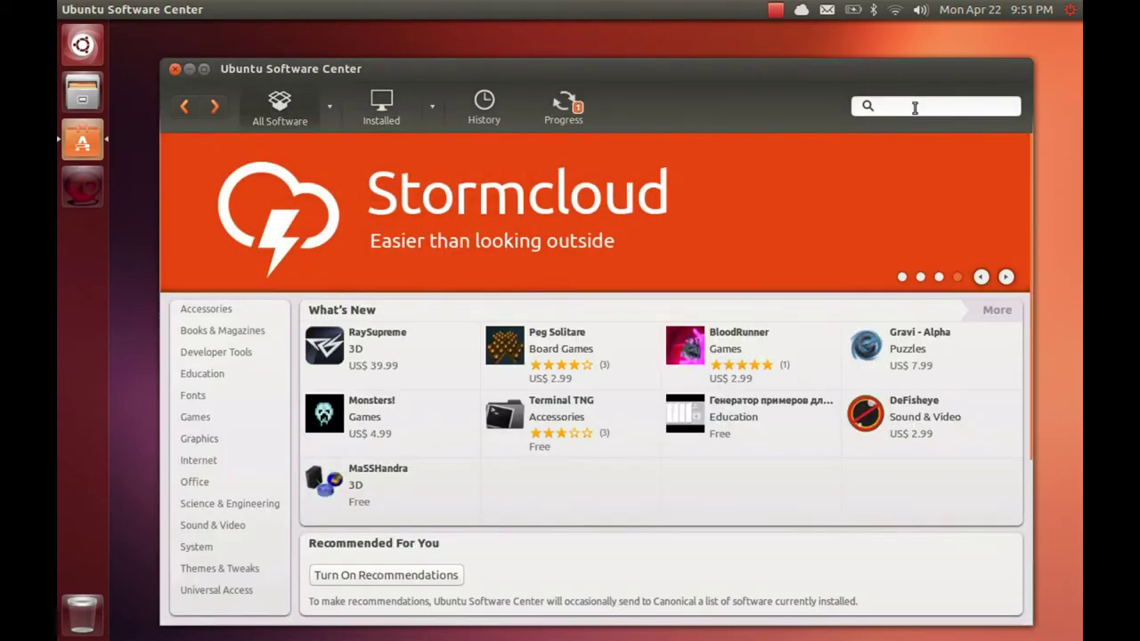
pyautogui.click(914, 107)
pyautogui.write('hug')
pyautogui.click(755, 195)
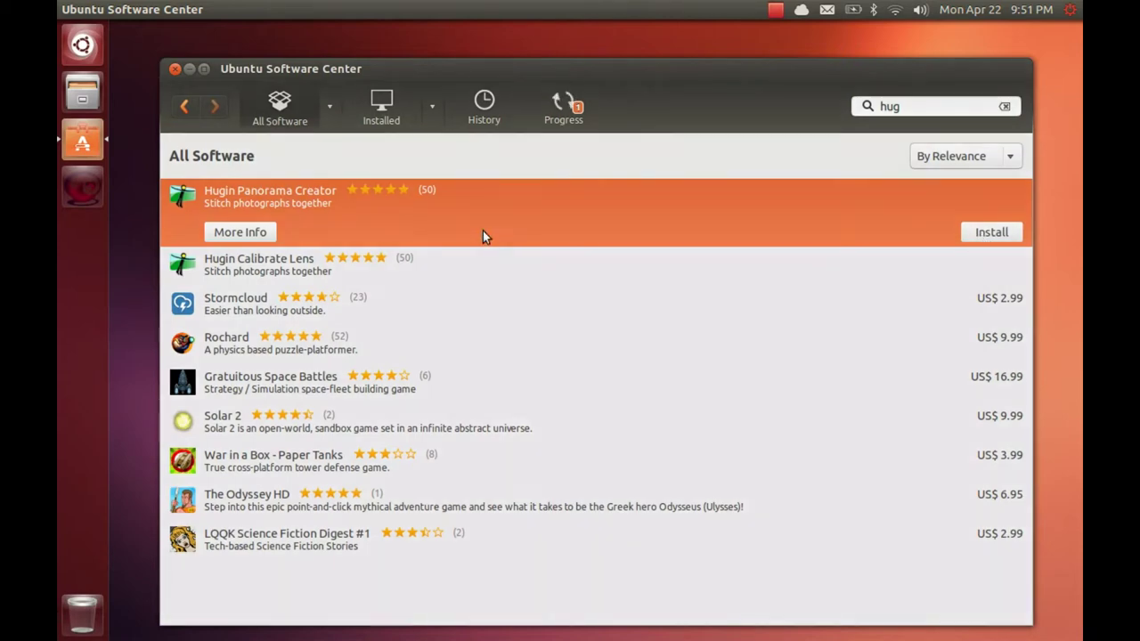
pyautogui.doubleClick(483, 237)
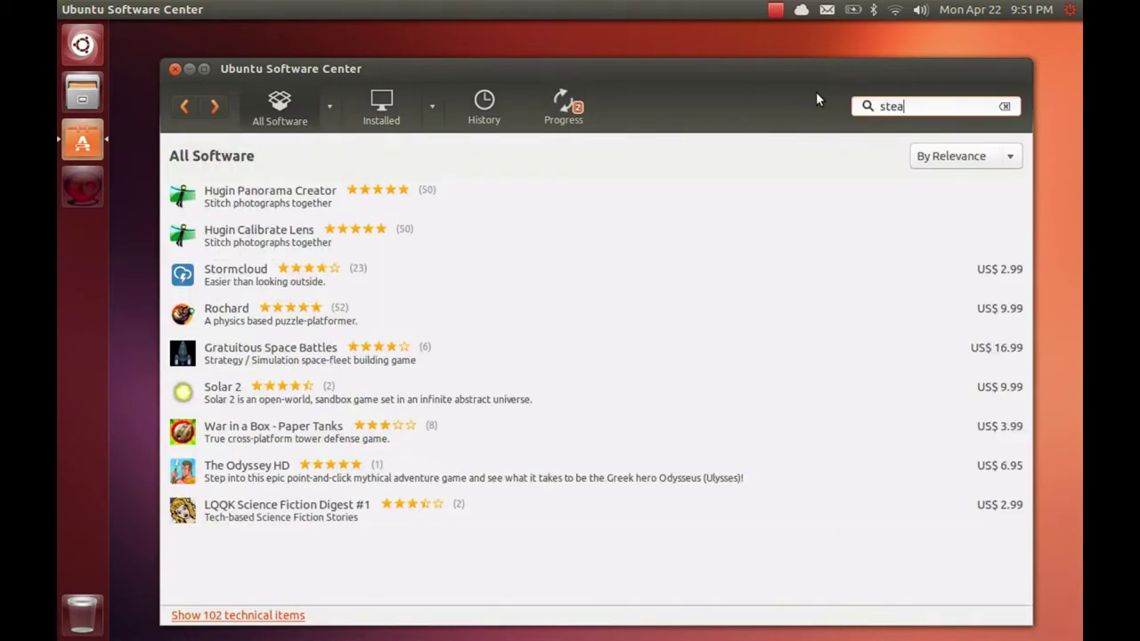
# Install Steam and accept its Terms of Use.
pyautogui.click(762, 192)
pyautogui.doubleClick(820, 246)
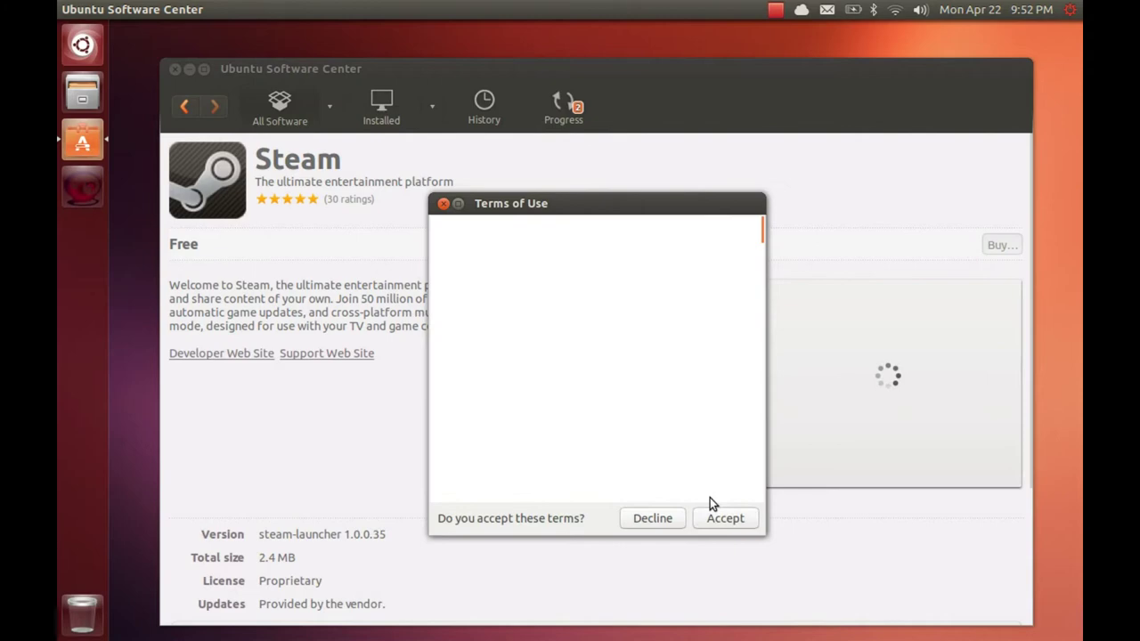
pyautogui.click(722, 518)
pyautogui.scroll(-4, 649, 394)
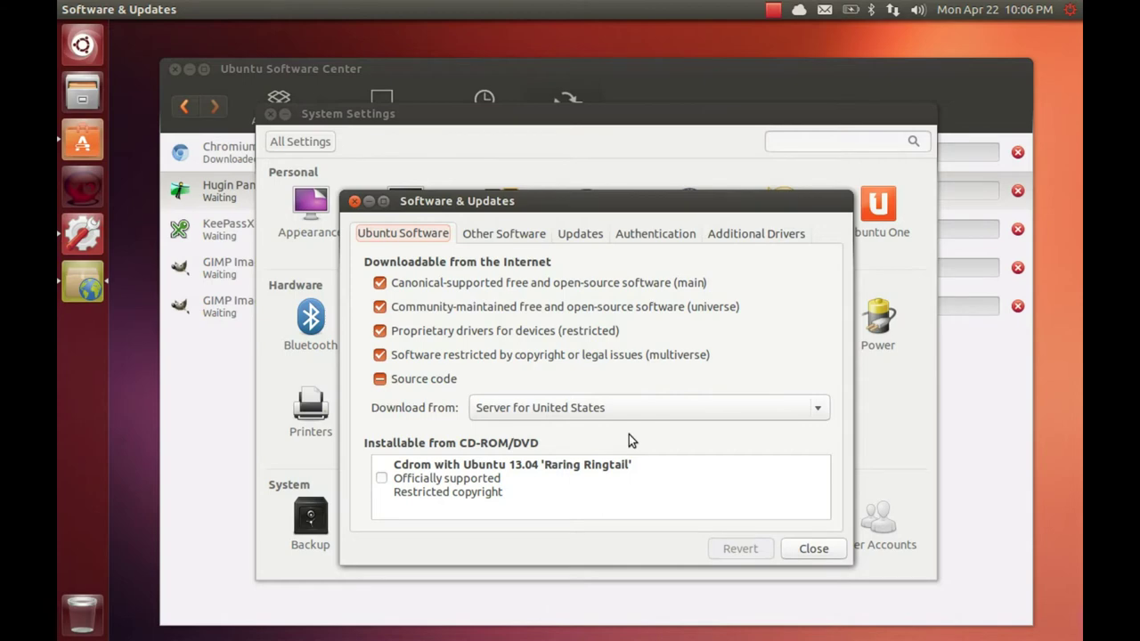
# Apply the proprietary nvidia-313-updates graphics driver, authorising with the password.
pyautogui.click(756, 234)
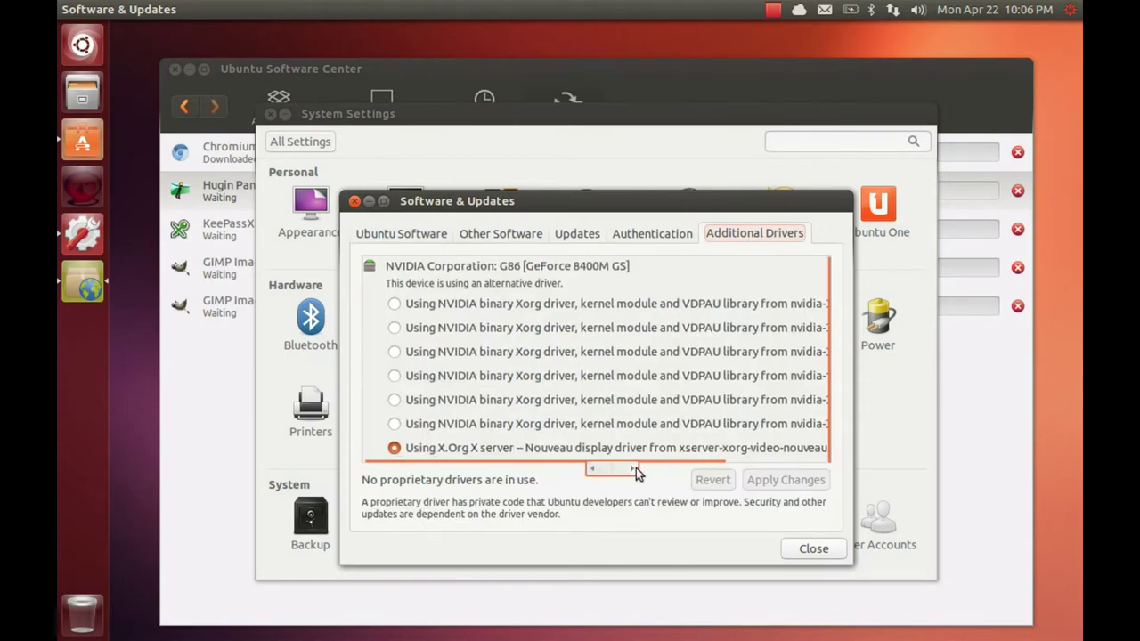
pyautogui.moveTo(636, 467); pyautogui.dragTo(743, 463)
pyautogui.click(744, 403)
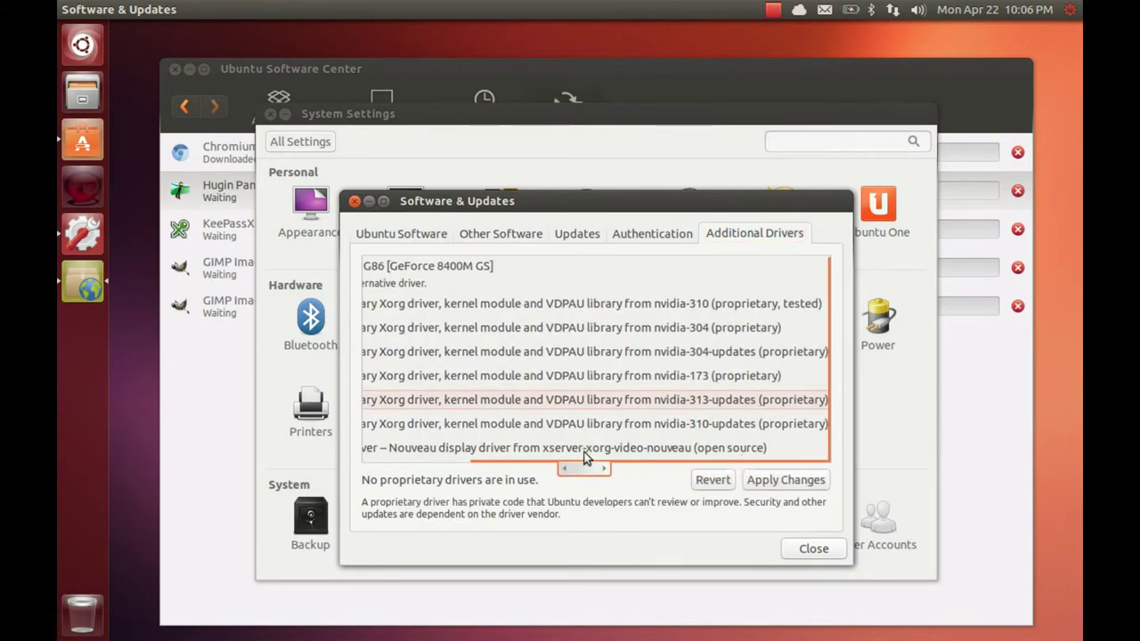
pyautogui.click(751, 478)
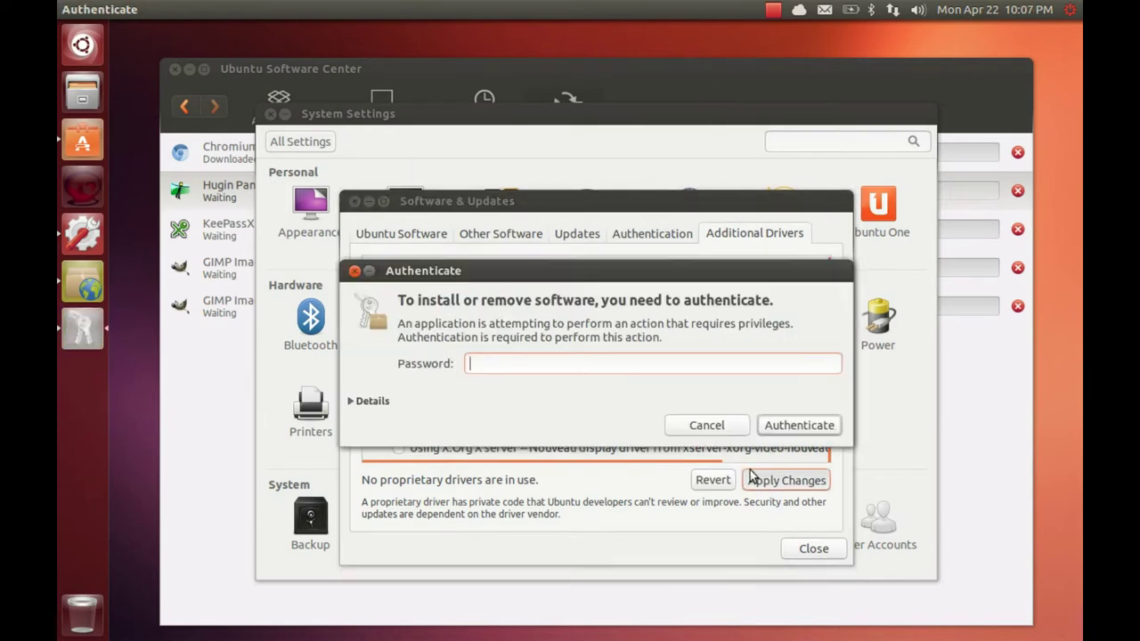
pyautogui.write('********')
pyautogui.press('Return')
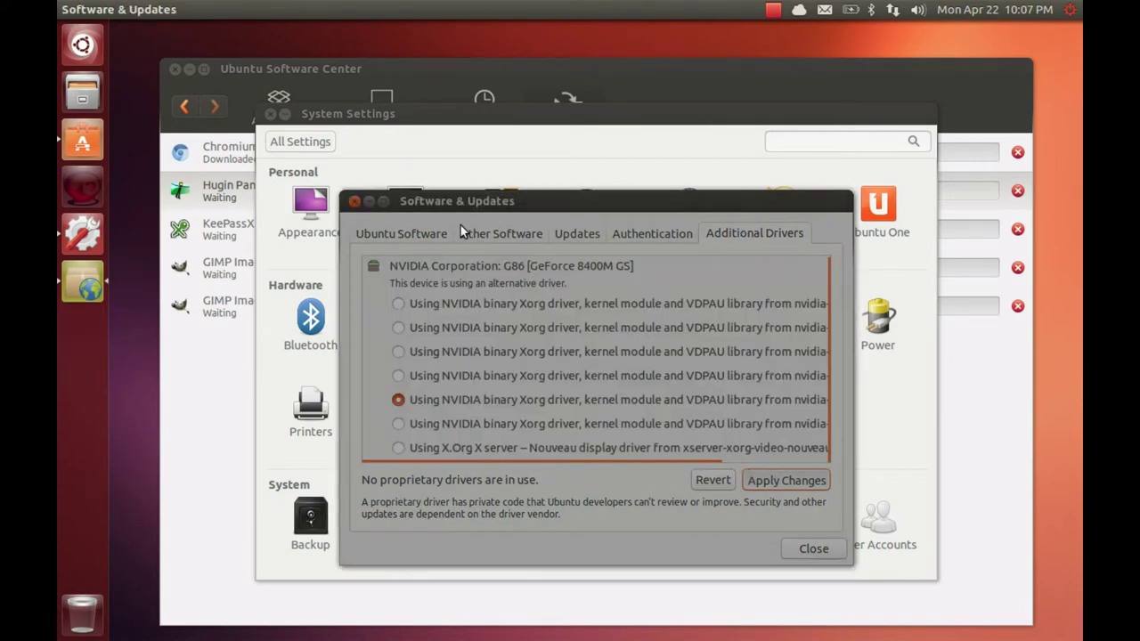
pyautogui.click(429, 67)
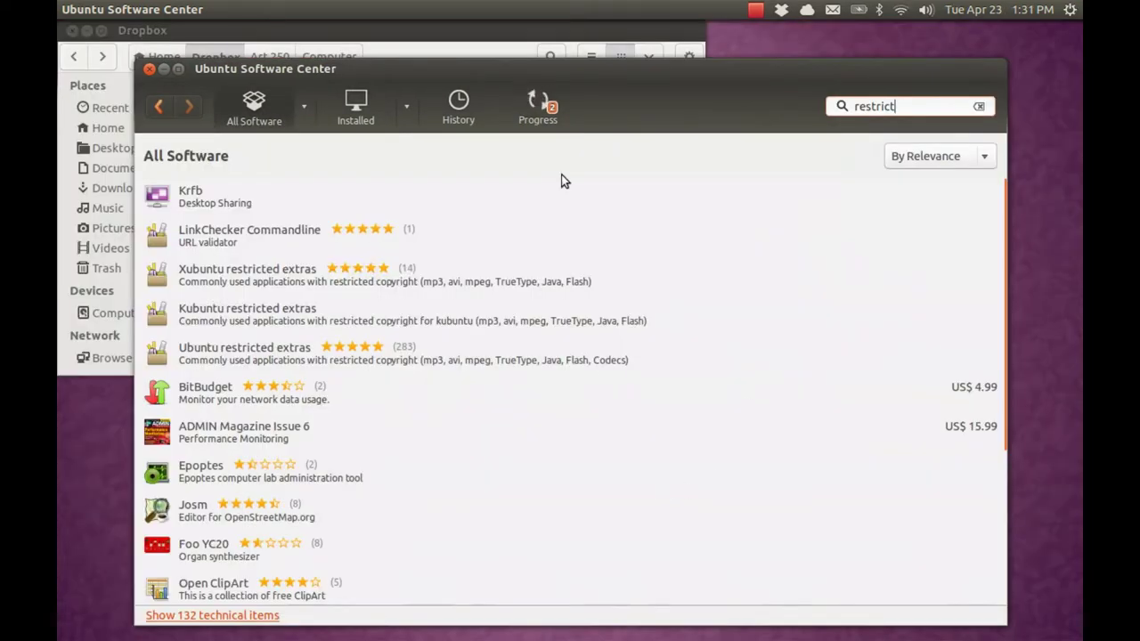
# Install Ubuntu restricted extras, allowing removal of the Libav codec and utility libraries.
pyautogui.click(446, 356)
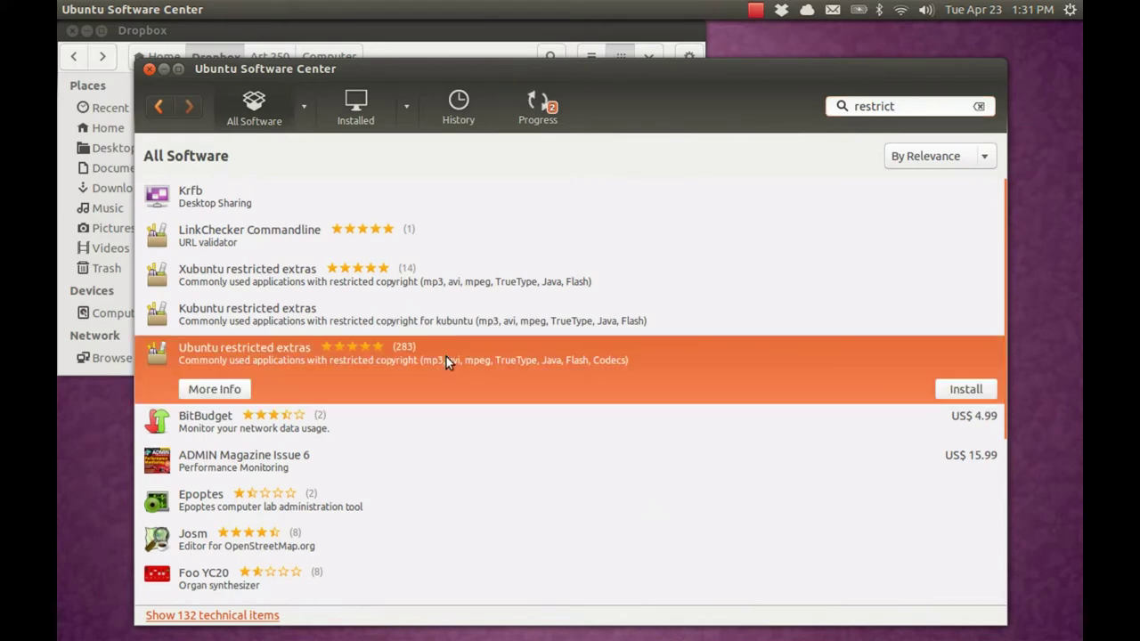
pyautogui.click(963, 390)
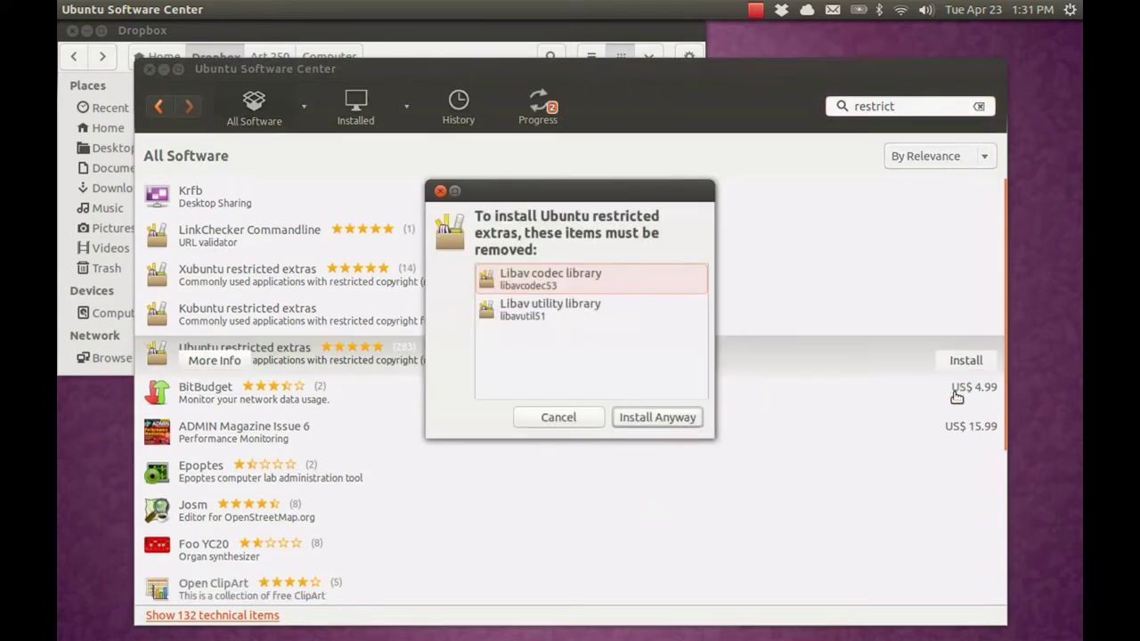
pyautogui.click(644, 417)
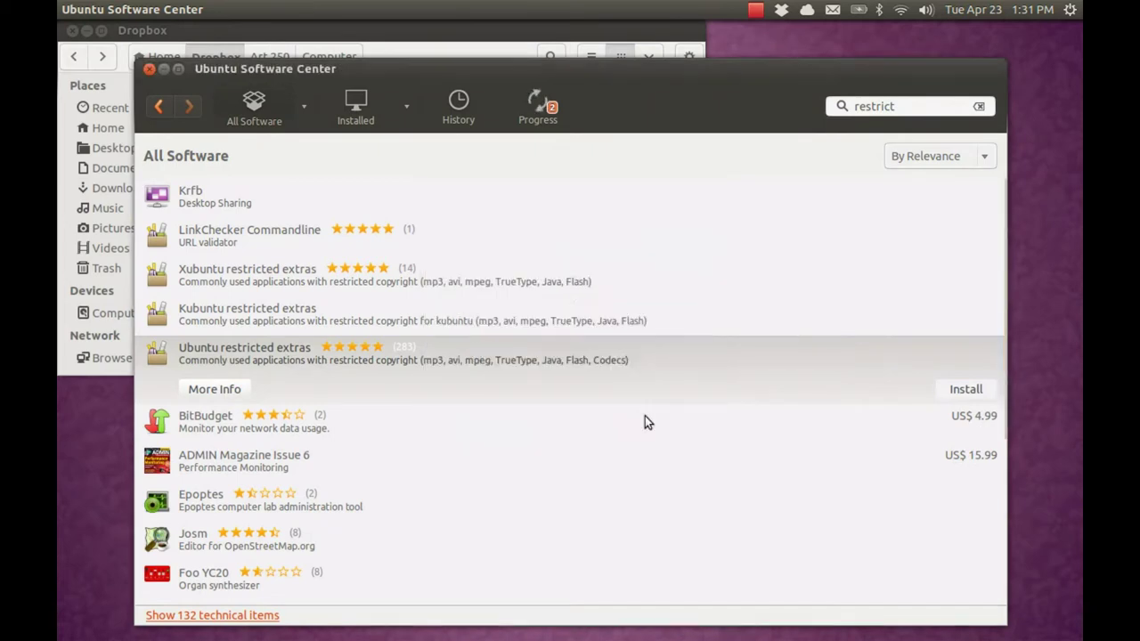
pyautogui.scroll(-1, 644, 418)
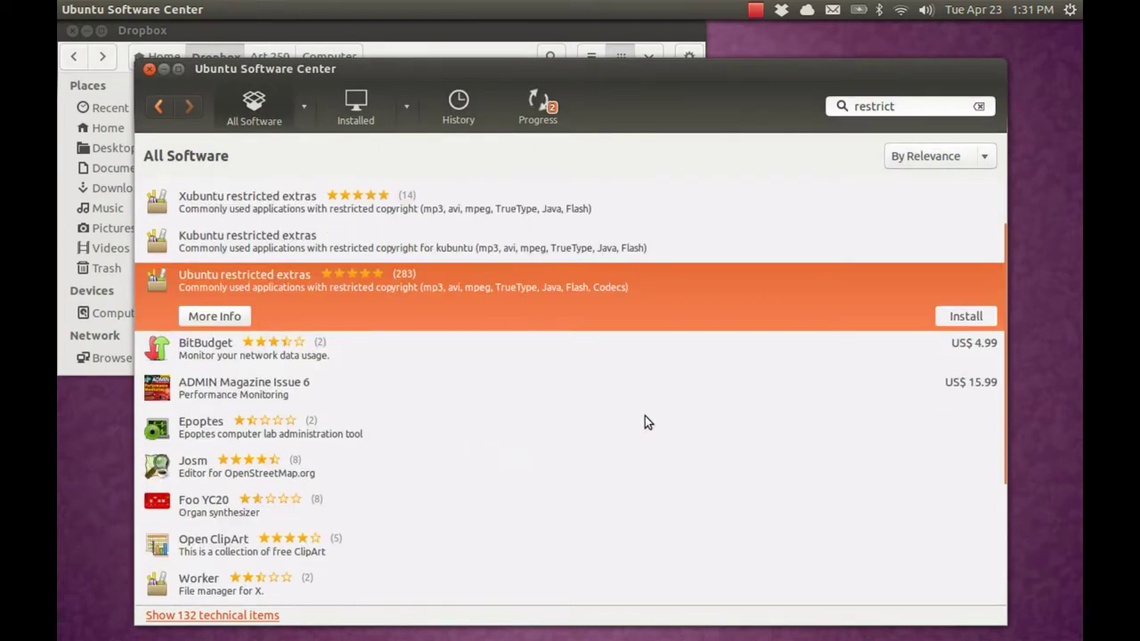
pyautogui.scroll(-3, 647, 422)
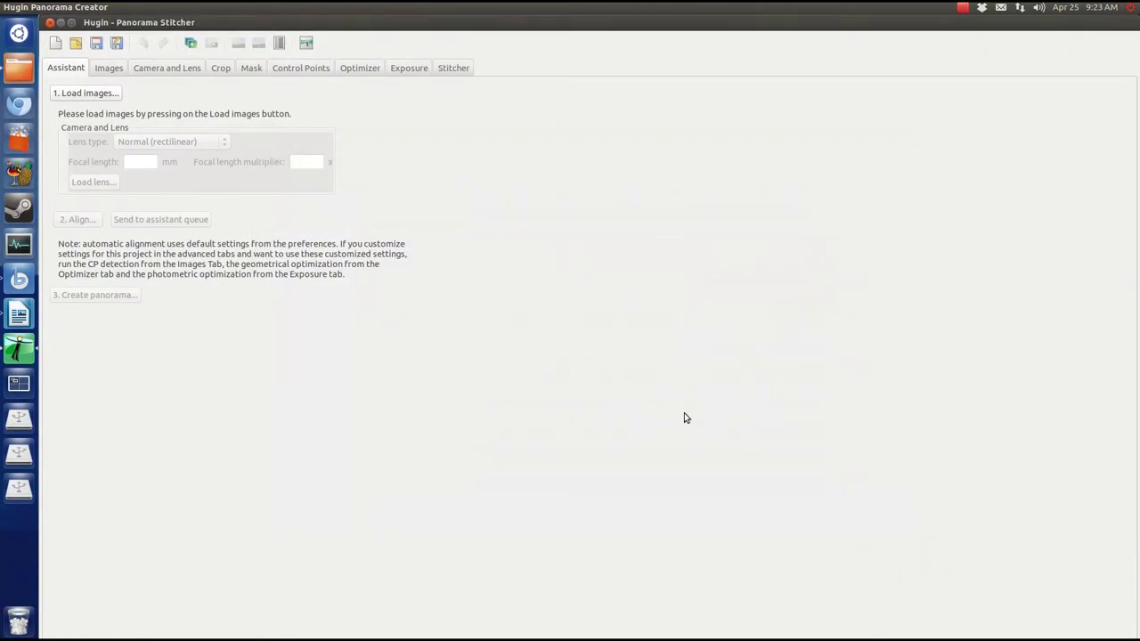
# Accept the default Autopano-SIFT-C detector settings in Preferences, then align the six photos.
pyautogui.click(74, 7)
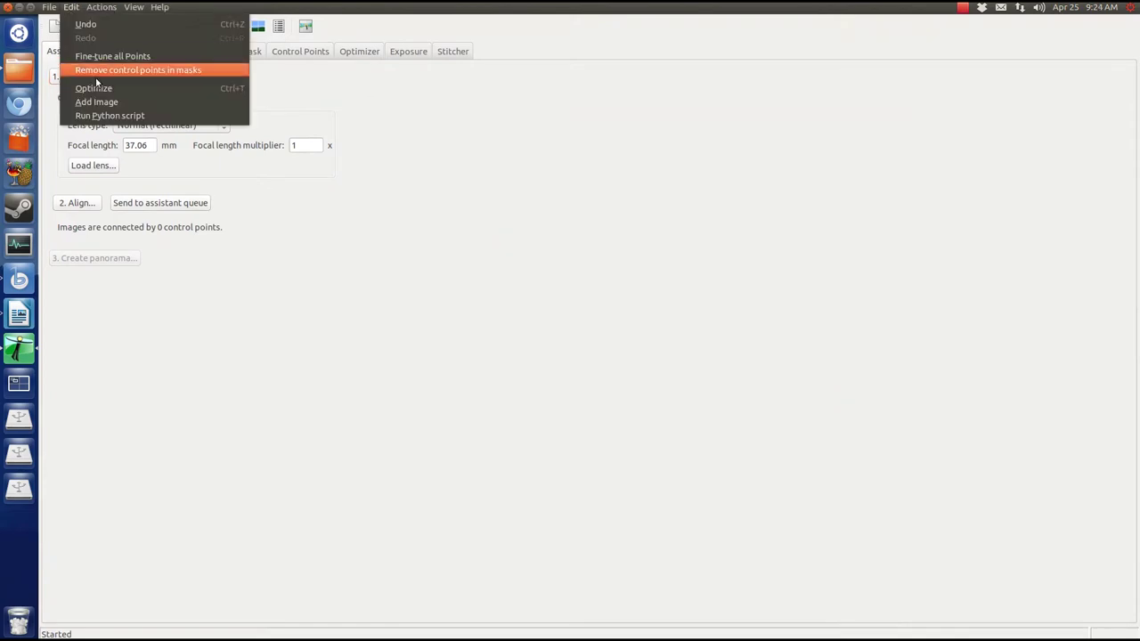
pyautogui.click(90, 156)
pyautogui.click(316, 56)
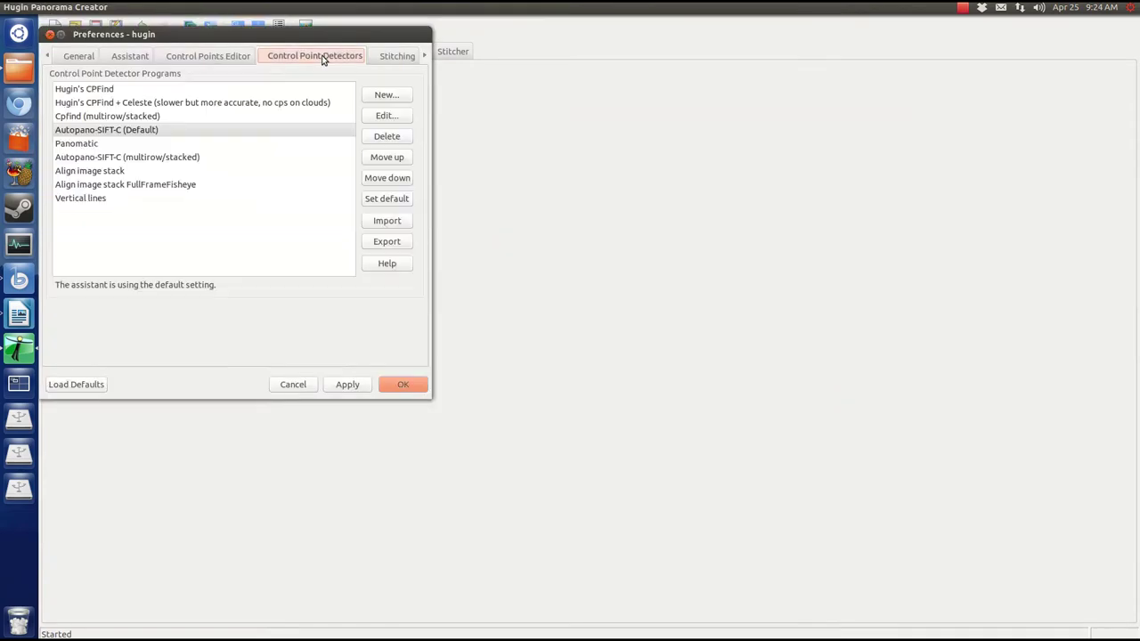
pyautogui.click(383, 115)
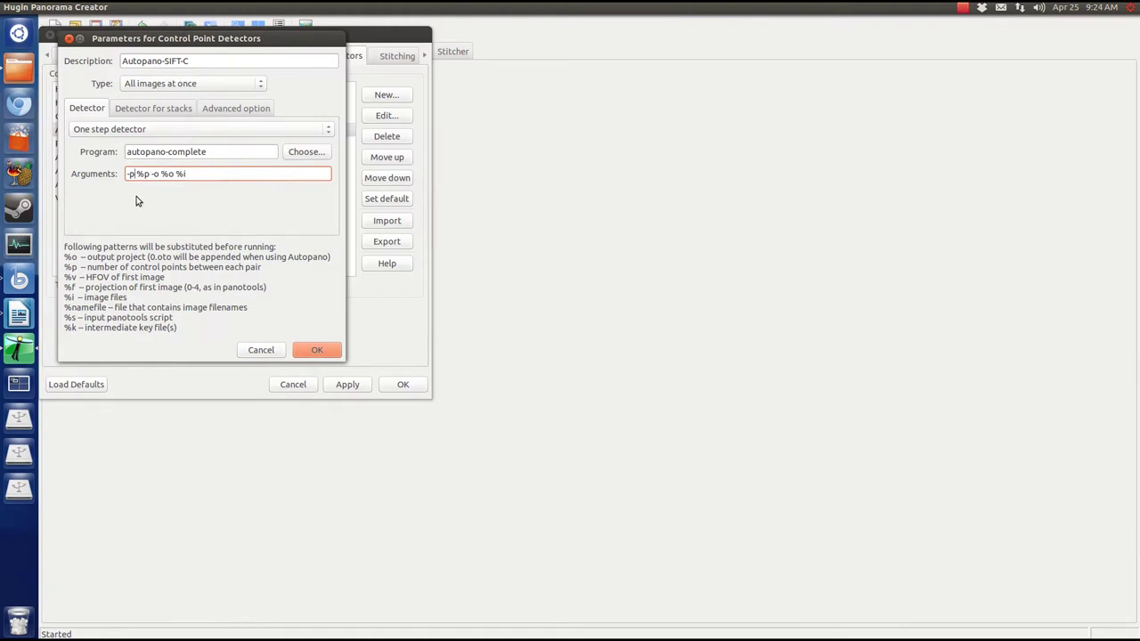
pyautogui.click(320, 350)
pyautogui.click(400, 385)
pyautogui.click(86, 206)
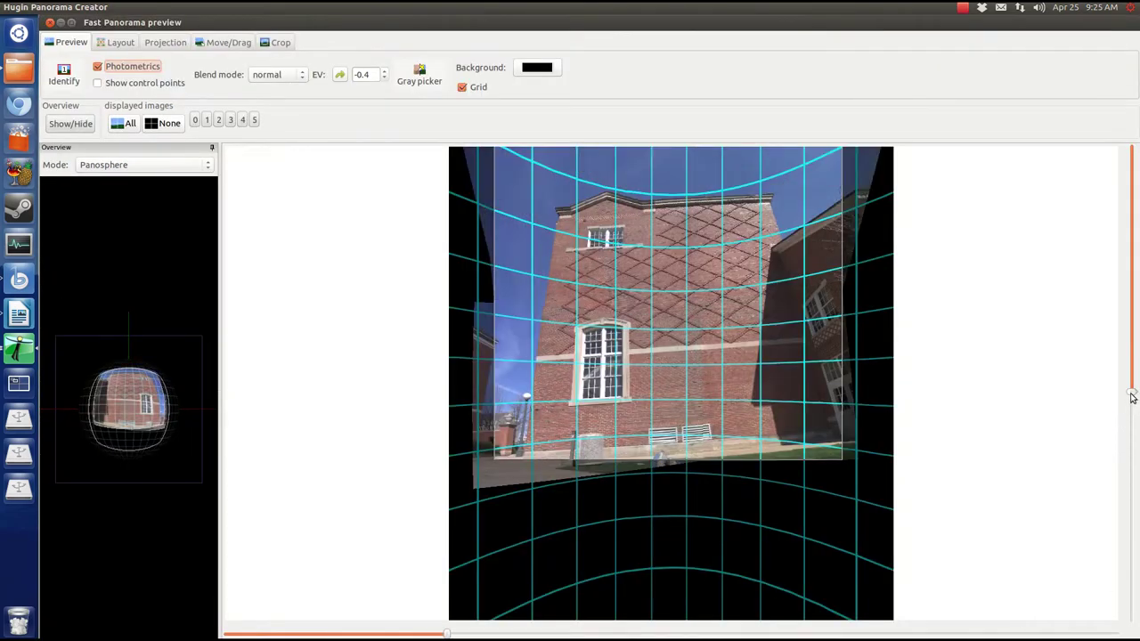
# Narrow the vertical field of view, auto-straighten the horizon, nudge the image and fit it to the preview.
pyautogui.moveTo(1130, 396); pyautogui.dragTo(1131, 407)
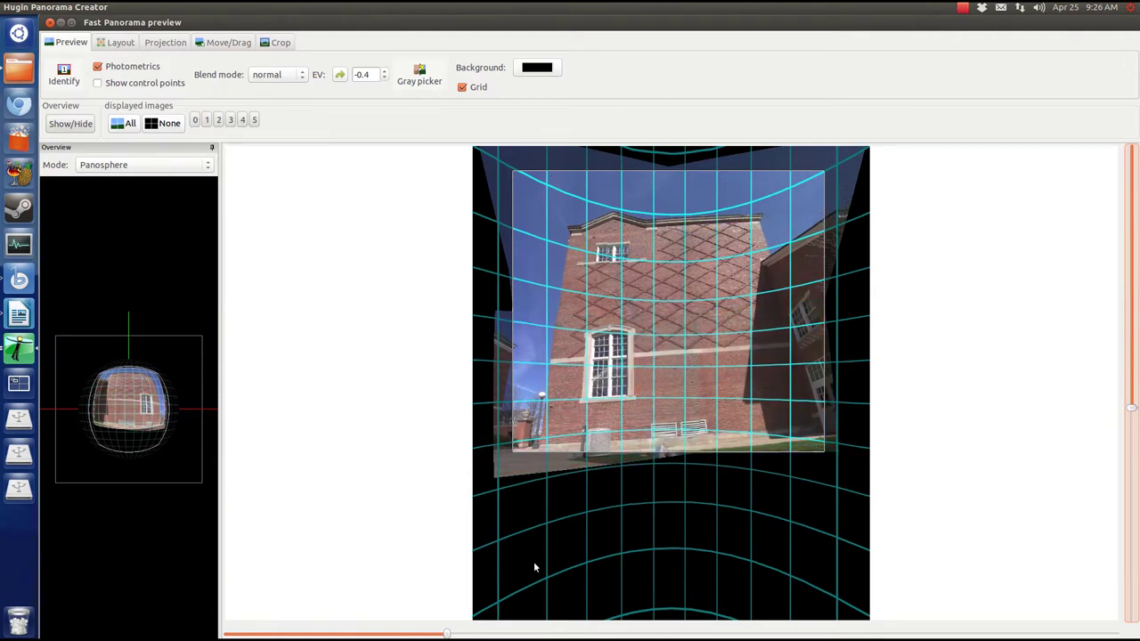
pyautogui.click(155, 45)
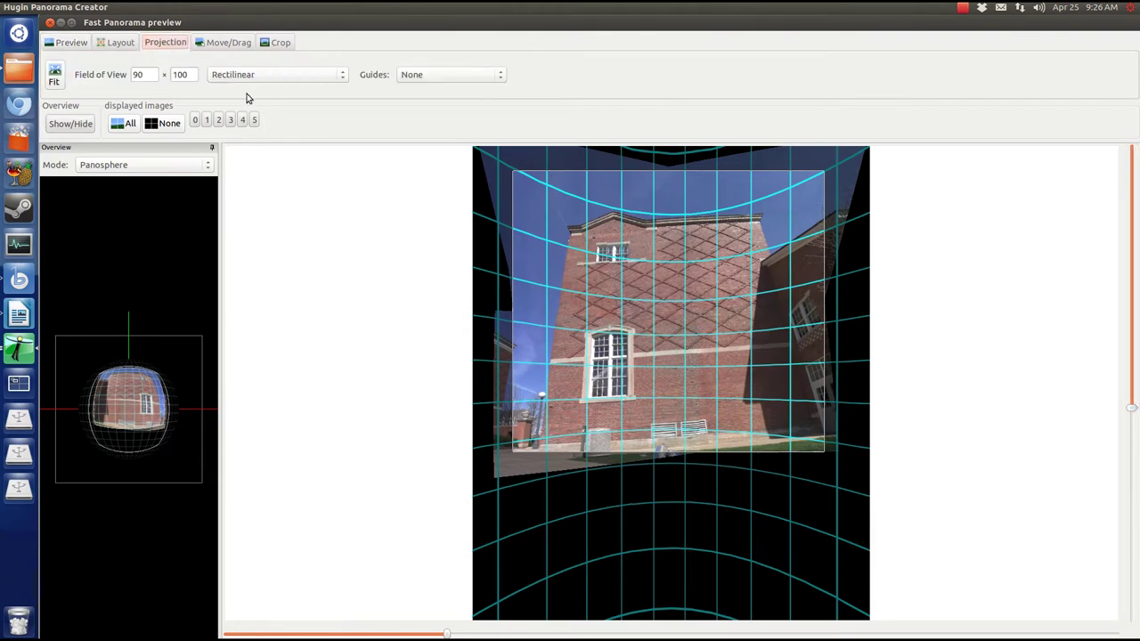
pyautogui.scroll(-2, 239, 42)
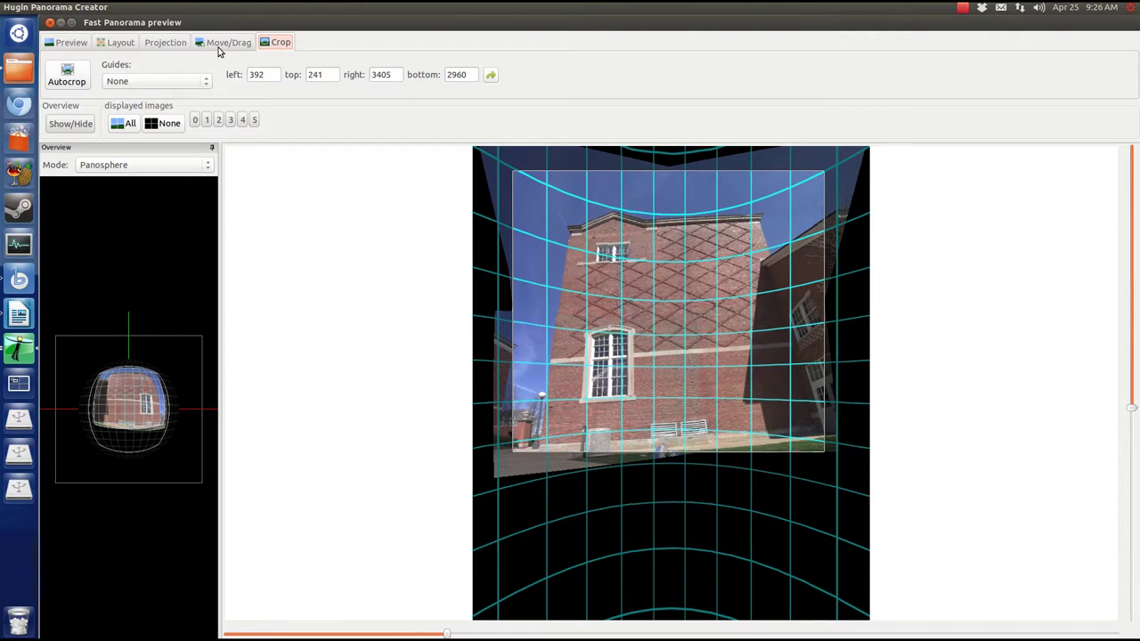
pyautogui.click(222, 42)
pyautogui.click(125, 73)
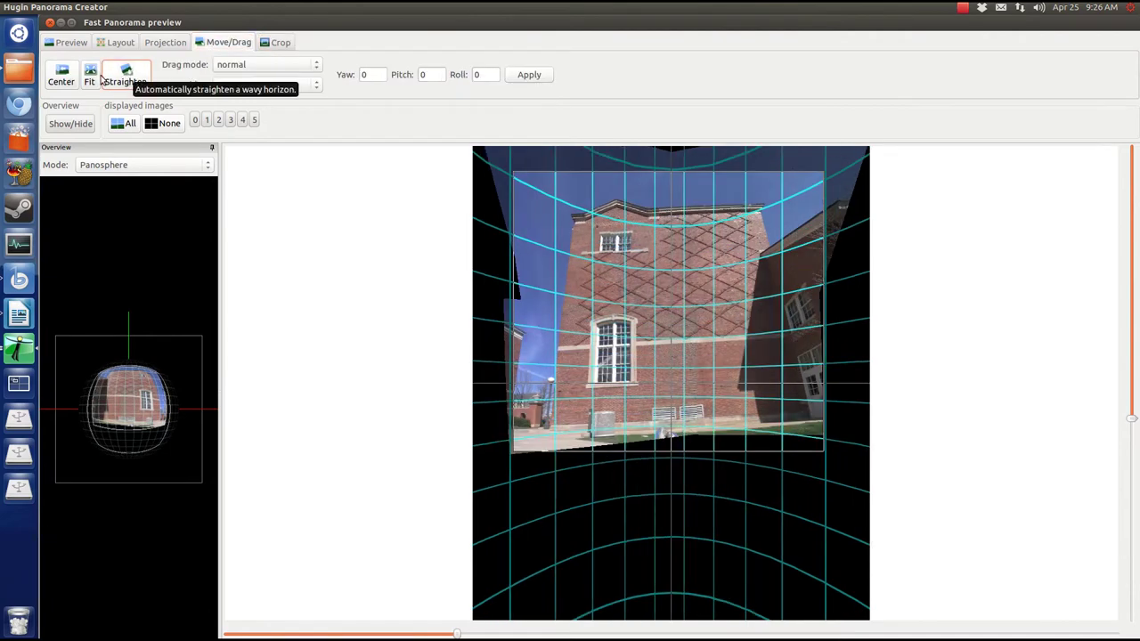
pyautogui.moveTo(845, 318); pyautogui.dragTo(812, 301)
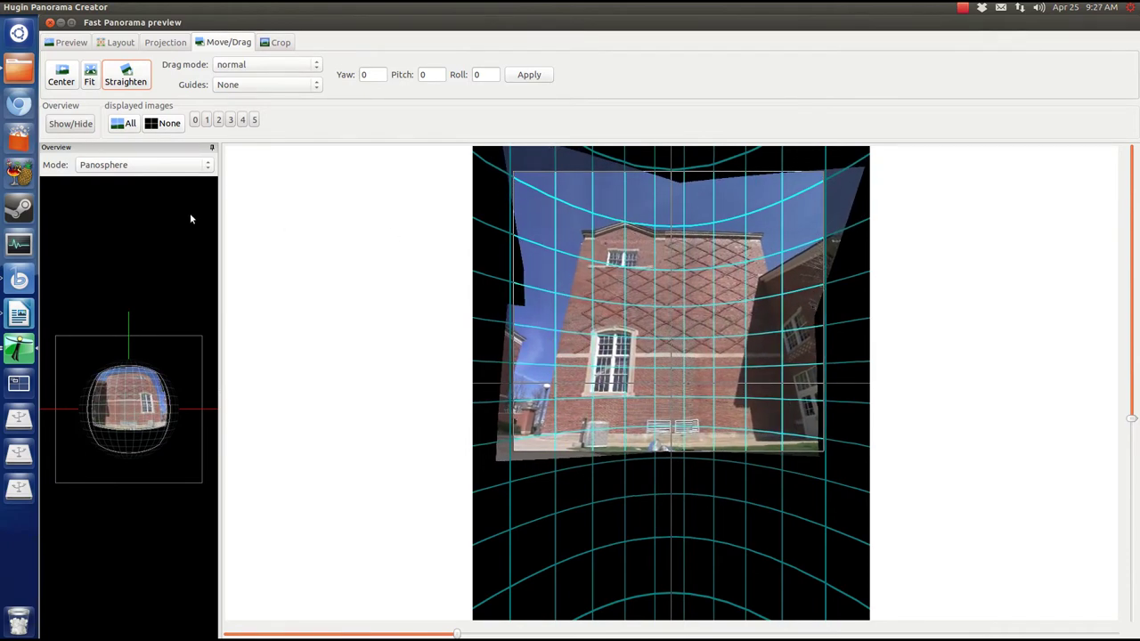
pyautogui.click(90, 78)
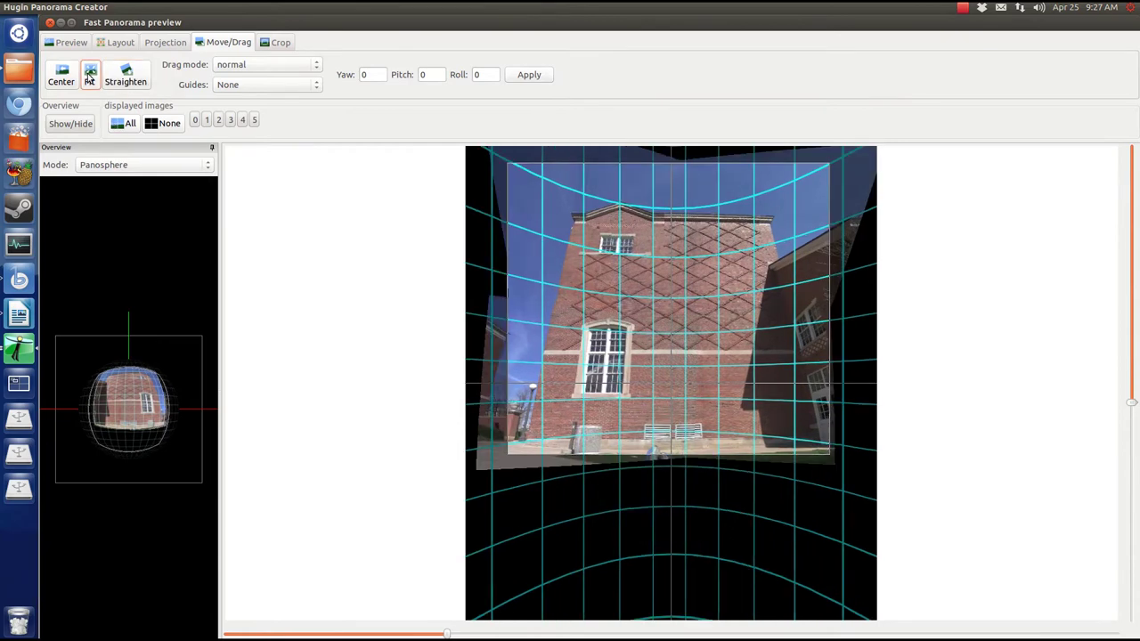
pyautogui.click(278, 42)
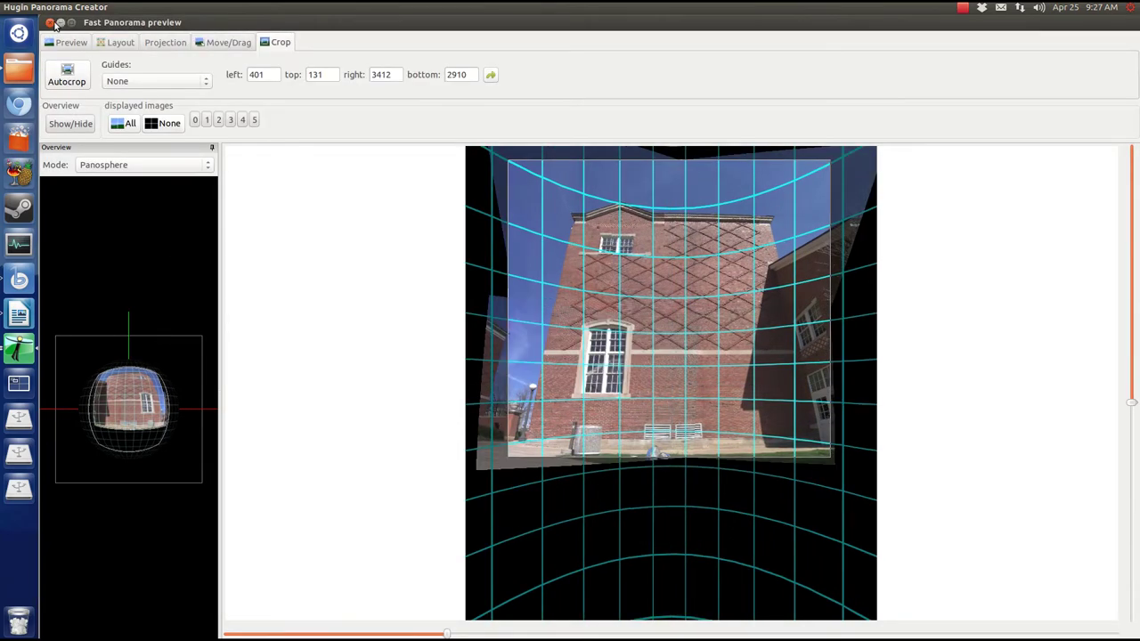
# Stitch the panorama, saving the project into Pictures/2013/04/14.
pyautogui.click(50, 22)
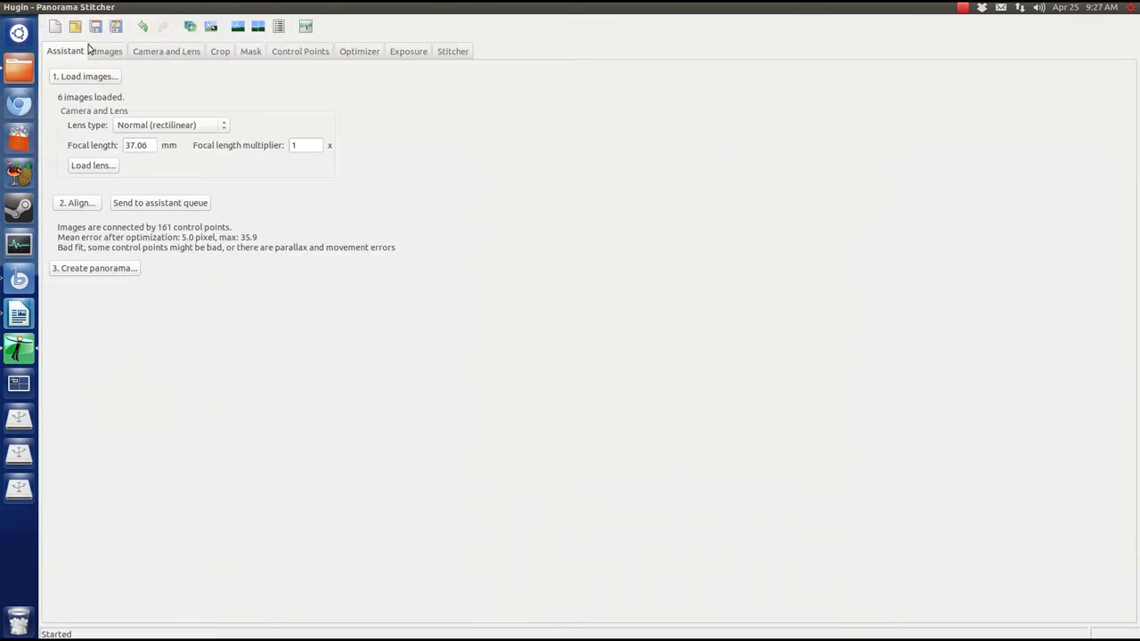
pyautogui.click(454, 51)
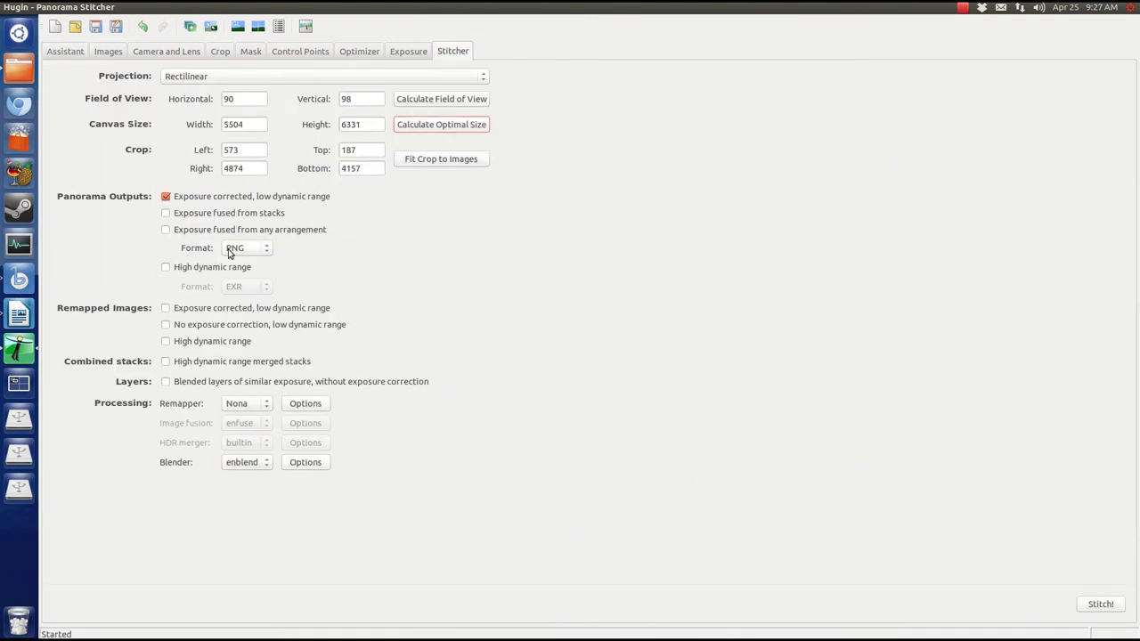
pyautogui.click(1098, 605)
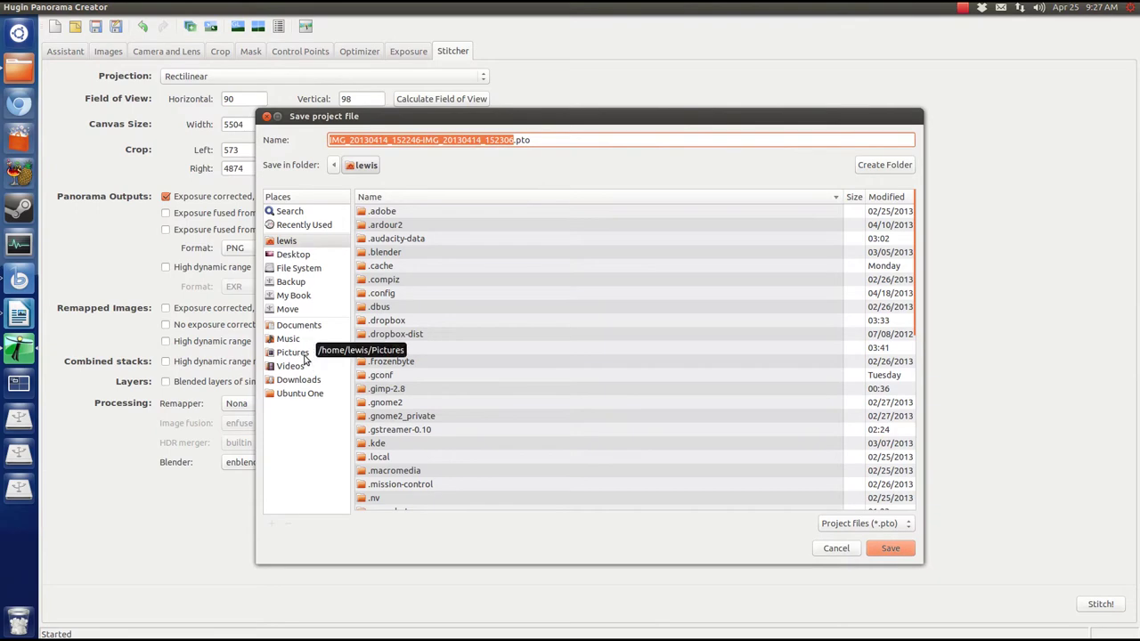
pyautogui.click(294, 351)
pyautogui.doubleClick(409, 252)
pyautogui.doubleClick(373, 238)
pyautogui.click(890, 548)
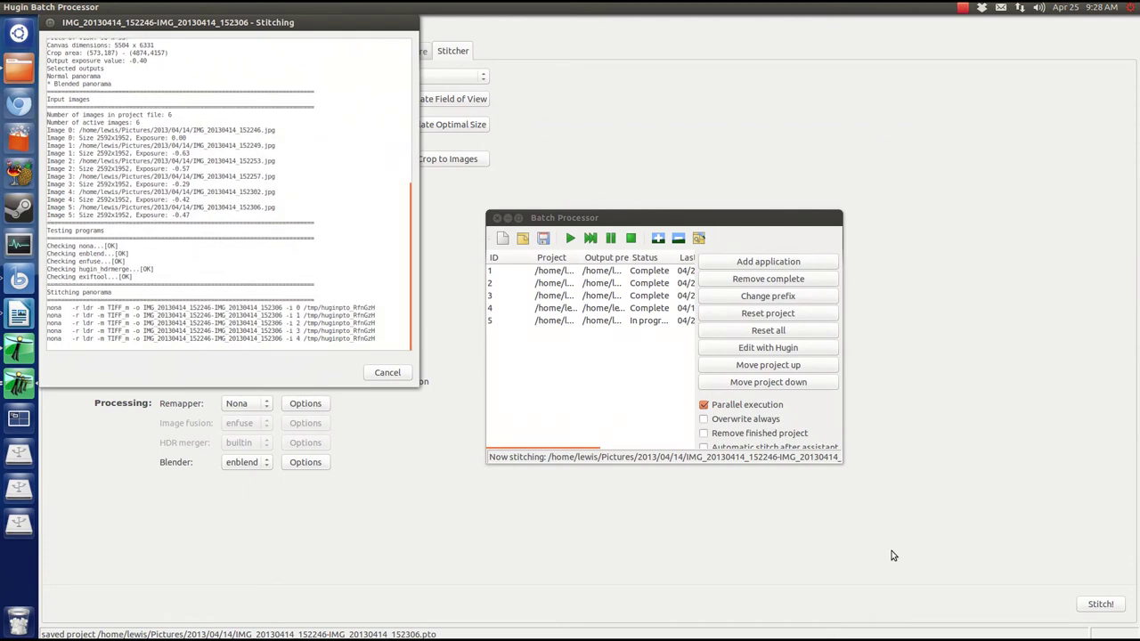
pyautogui.click(18, 69)
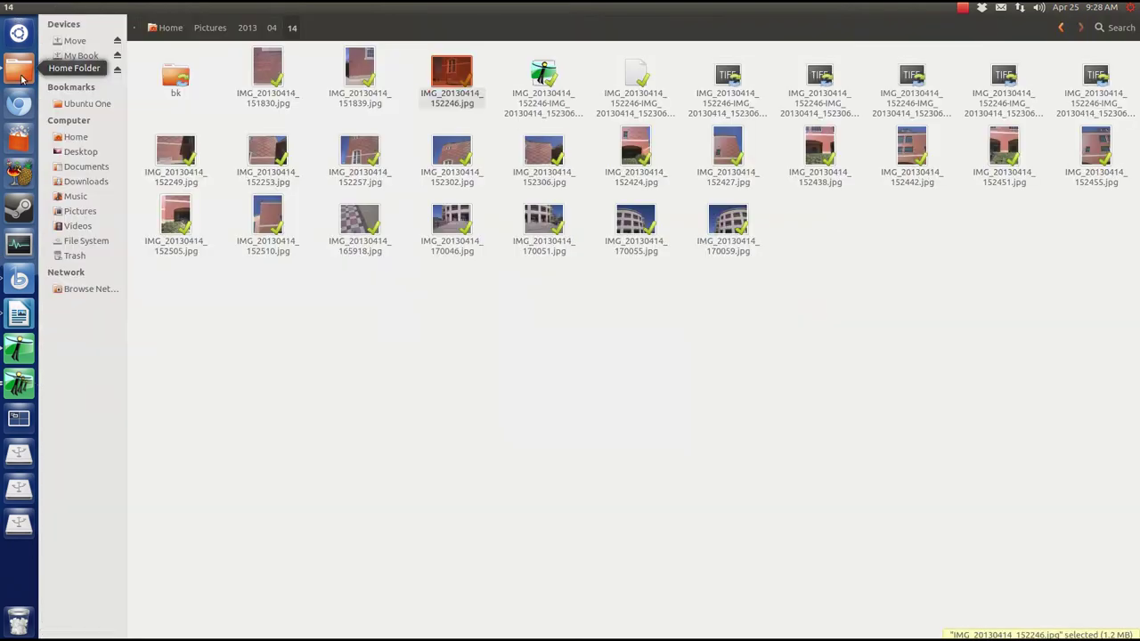
# Move the six stitched TIF files into a new folder named tif.
pyautogui.click(827, 78)
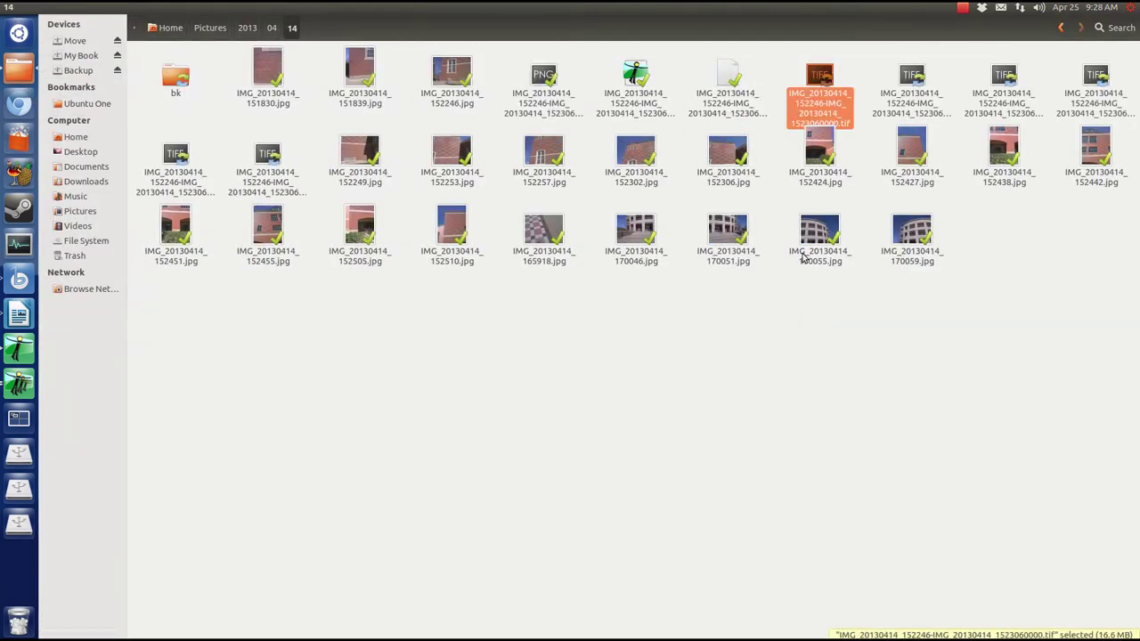
pyautogui.keyDown('shift'); pyautogui.click(268, 159); pyautogui.keyUp('shift')
pyautogui.rightClick(397, 365)
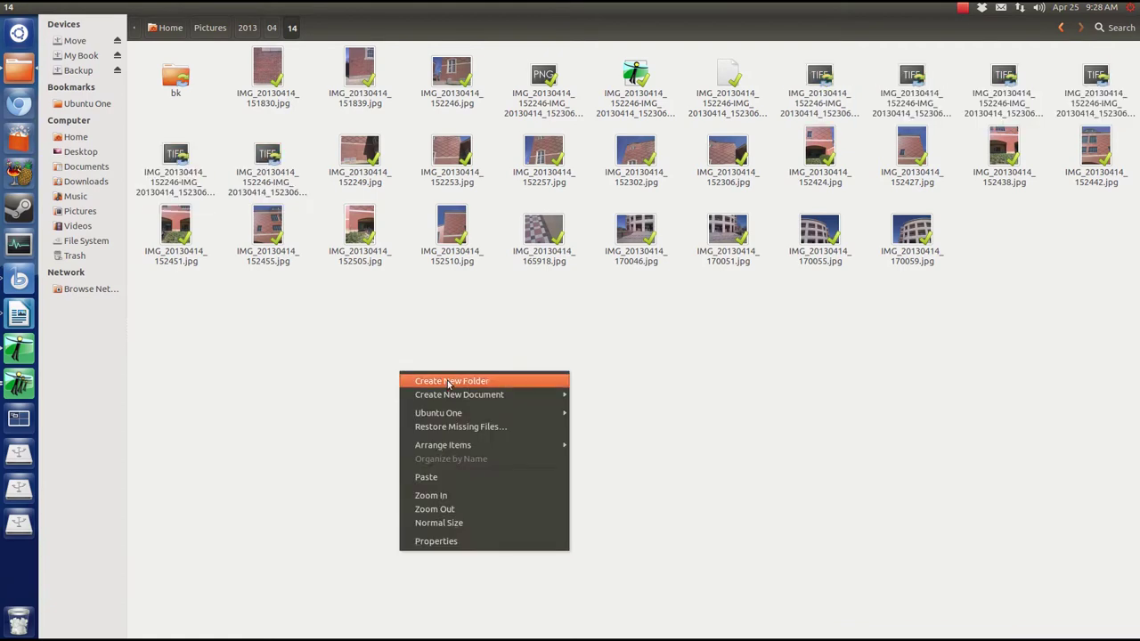
pyautogui.click(445, 380)
pyautogui.write('tif')
pyautogui.press('Return')
pyautogui.press('Return')
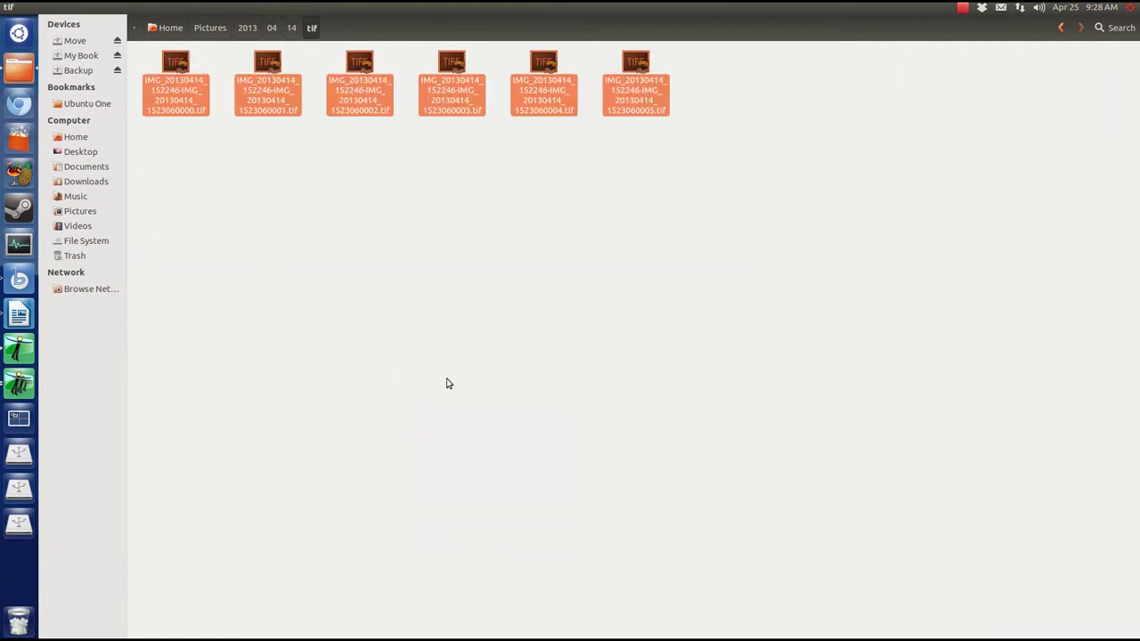
# Return to the 14 folder and select the stitched panorama PNG.
pyautogui.click(445, 379)
pyautogui.click(20, 384)
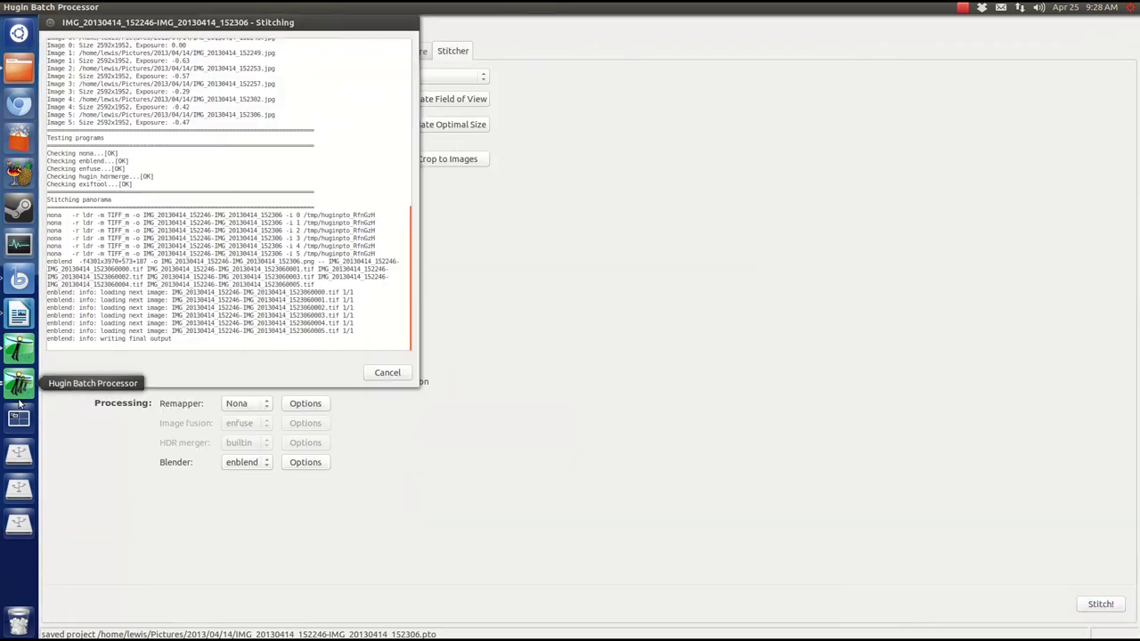
pyautogui.click(18, 70)
pyautogui.click(1061, 28)
pyautogui.click(646, 75)
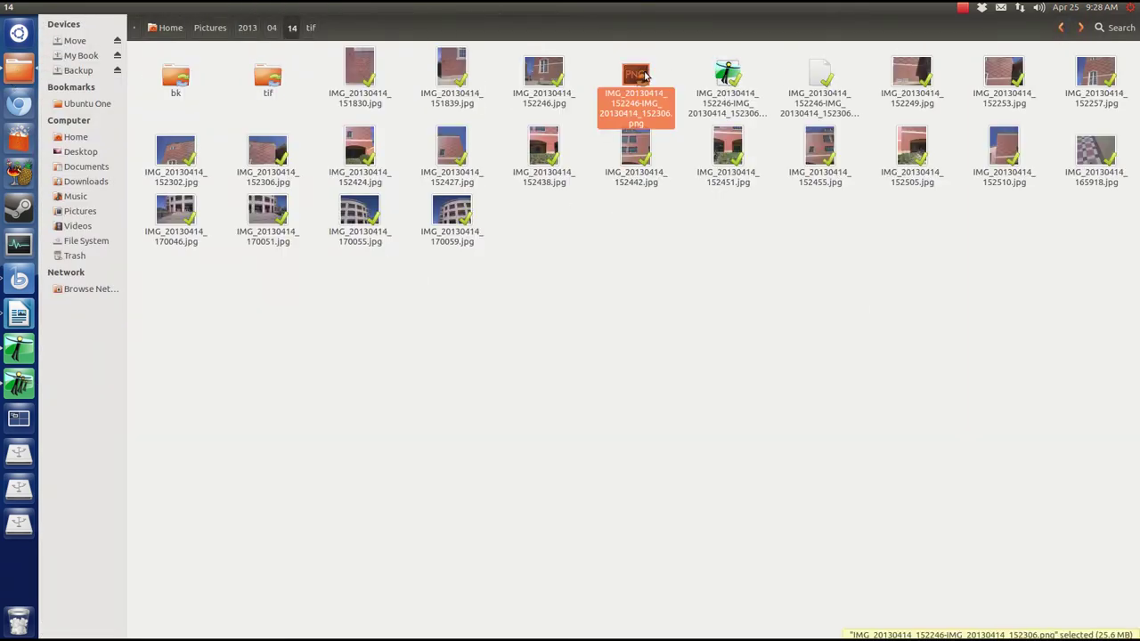
# Open the brick-building panorama PNG maximized and zoom in and out on the brickwork.
pyautogui.doubleClick(644, 71)
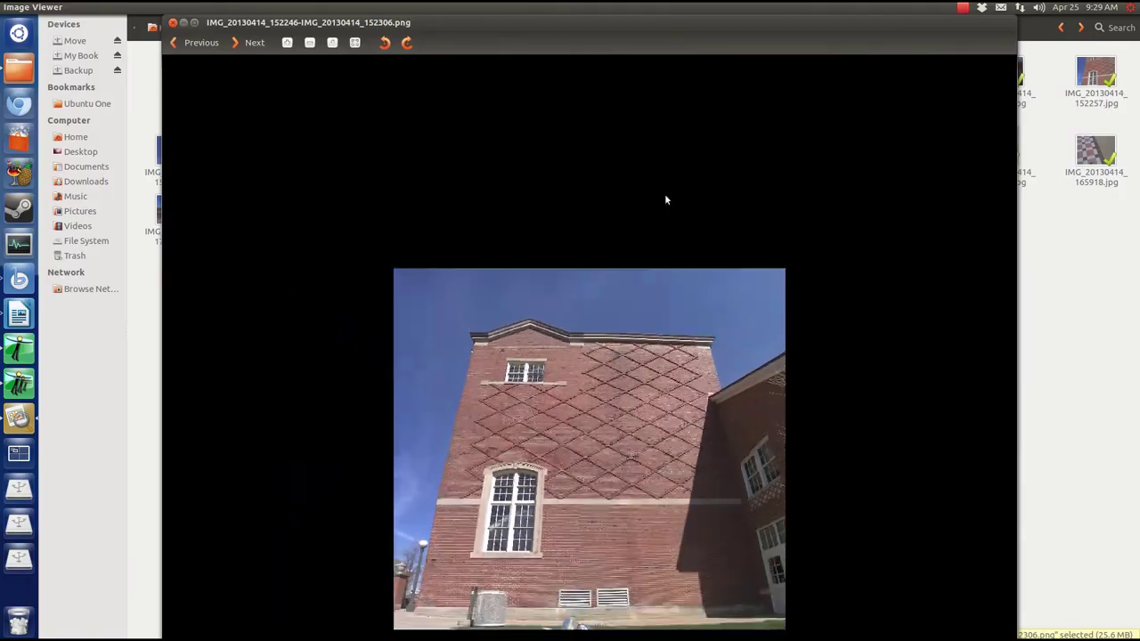
pyautogui.doubleClick(470, 21)
pyautogui.scroll(10, 664, 473)
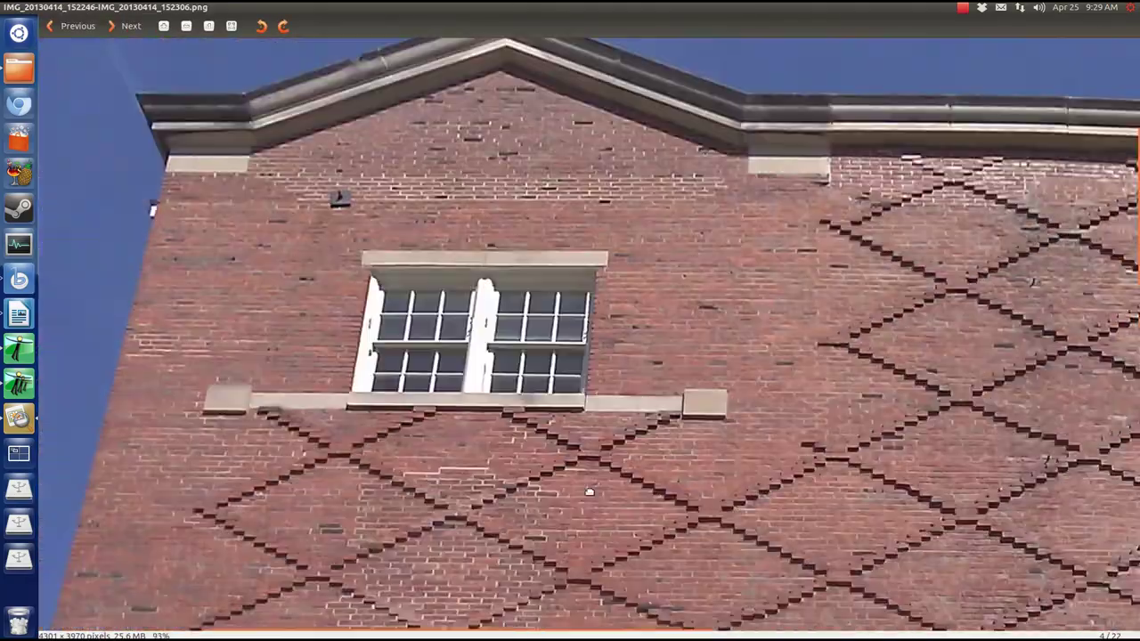
pyautogui.scroll(-4, 544, 339)
pyautogui.scroll(7, 438, 249)
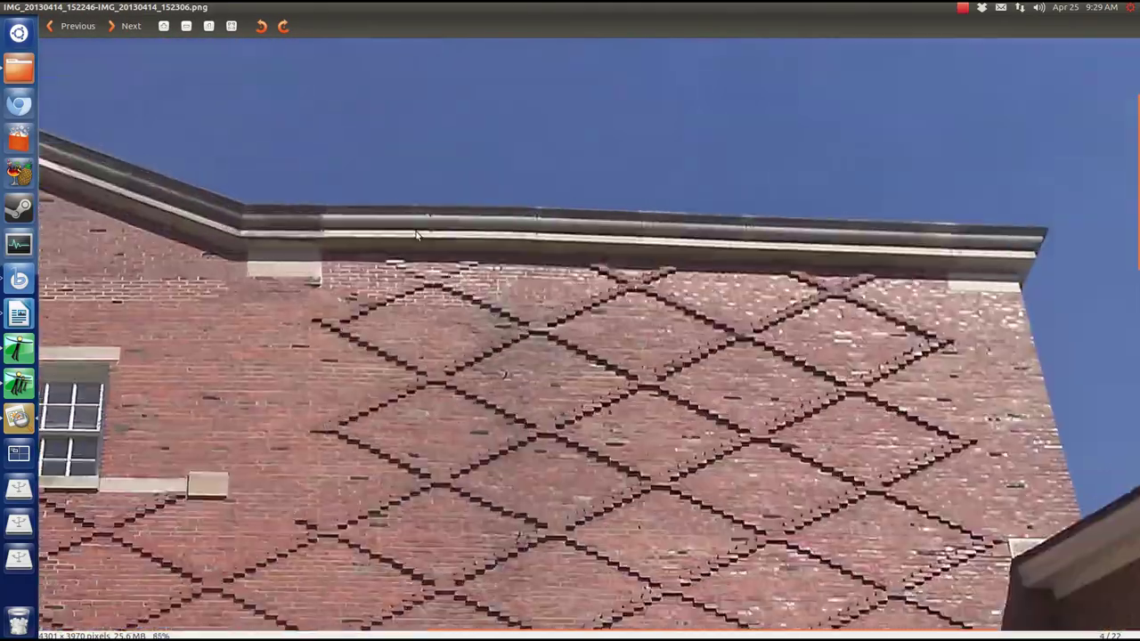
pyautogui.scroll(-5, 438, 250)
pyautogui.scroll(5, 466, 308)
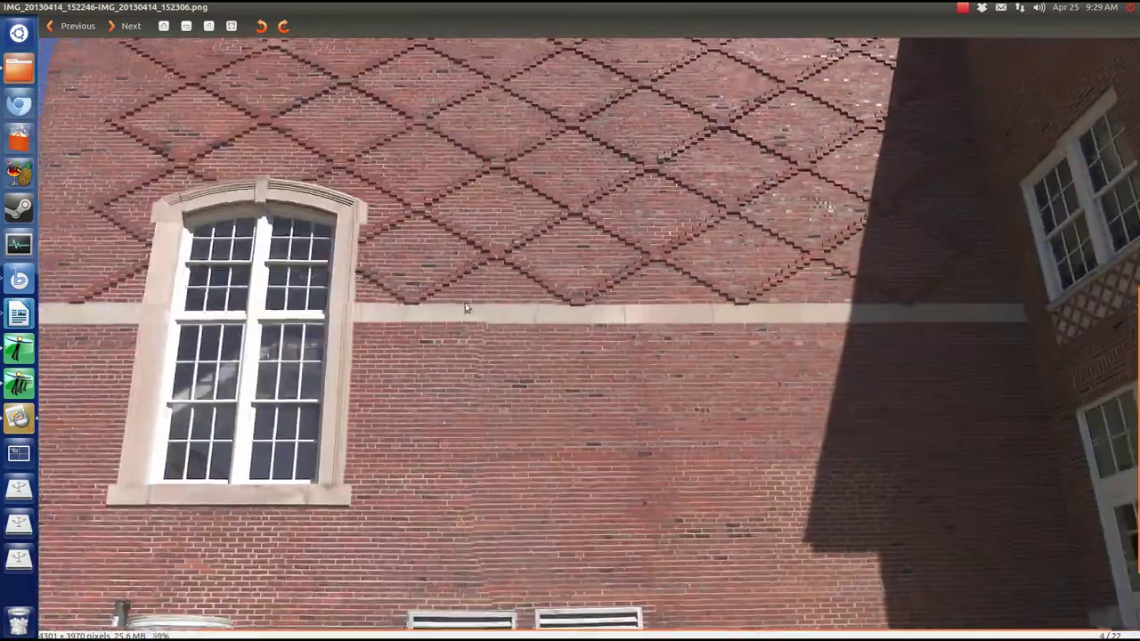
pyautogui.scroll(3, 489, 321)
pyautogui.scroll(-12, 489, 333)
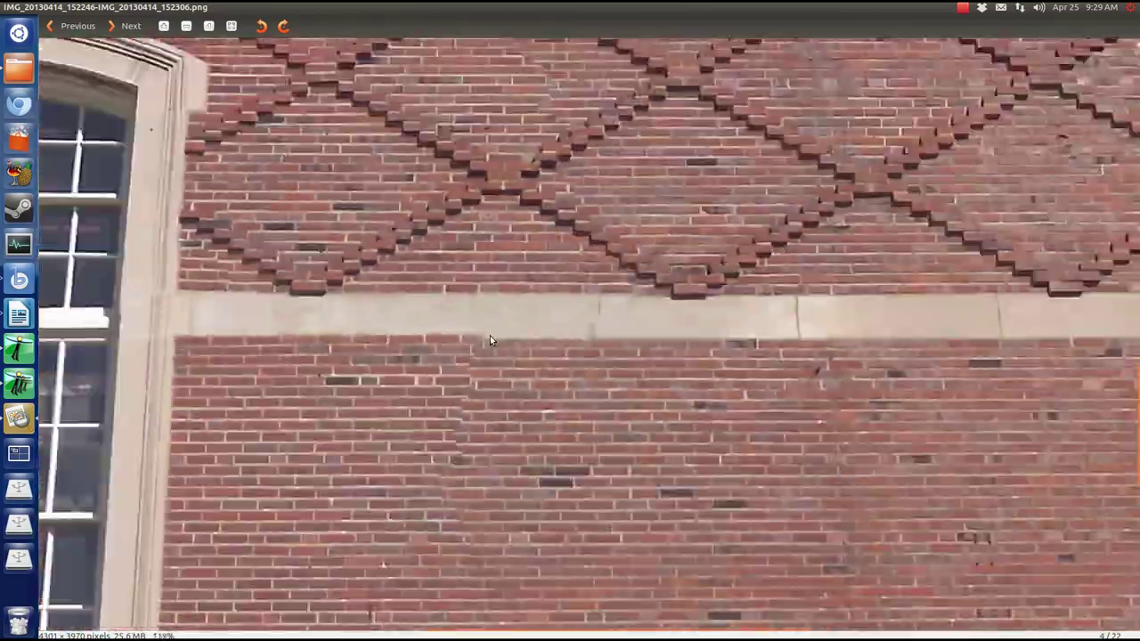
pyautogui.scroll(-1, 661, 457)
pyautogui.scroll(4, 660, 457)
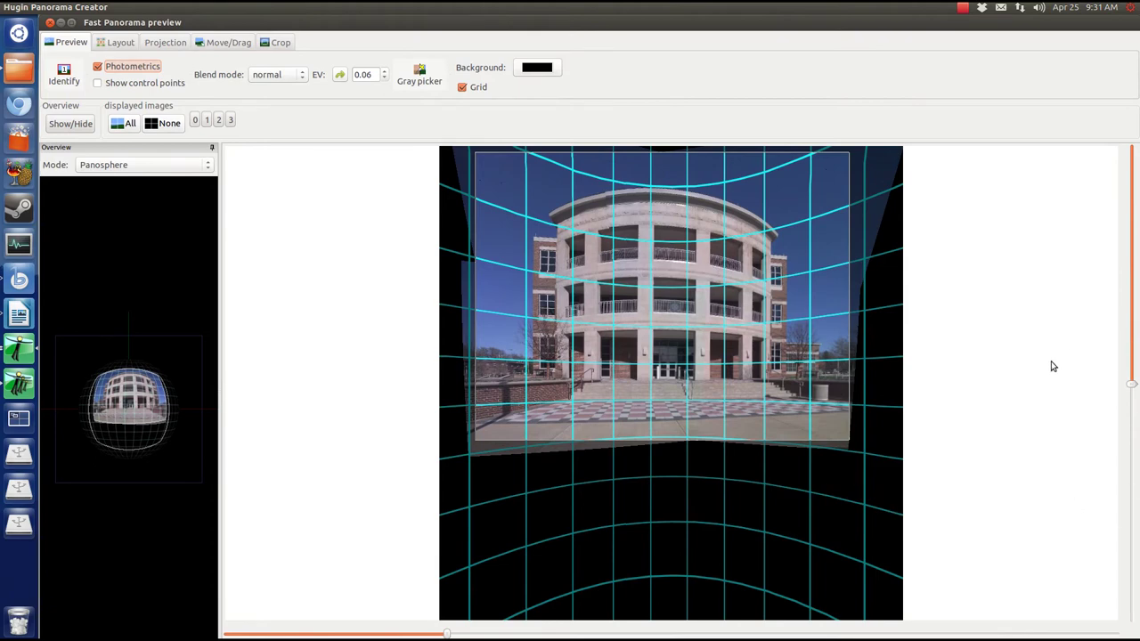
# Preview the panorama in Cylindrical, Equirectangular, Fisheye, Stereographic and Mercator projections.
pyautogui.click(1136, 420)
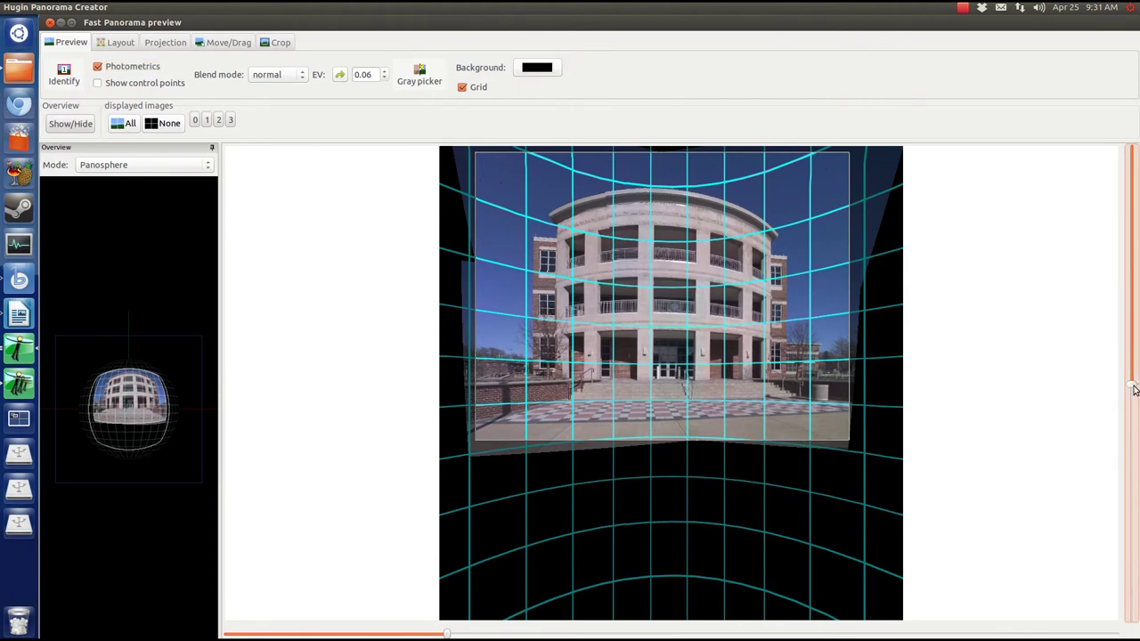
pyautogui.click(205, 45)
pyautogui.click(151, 47)
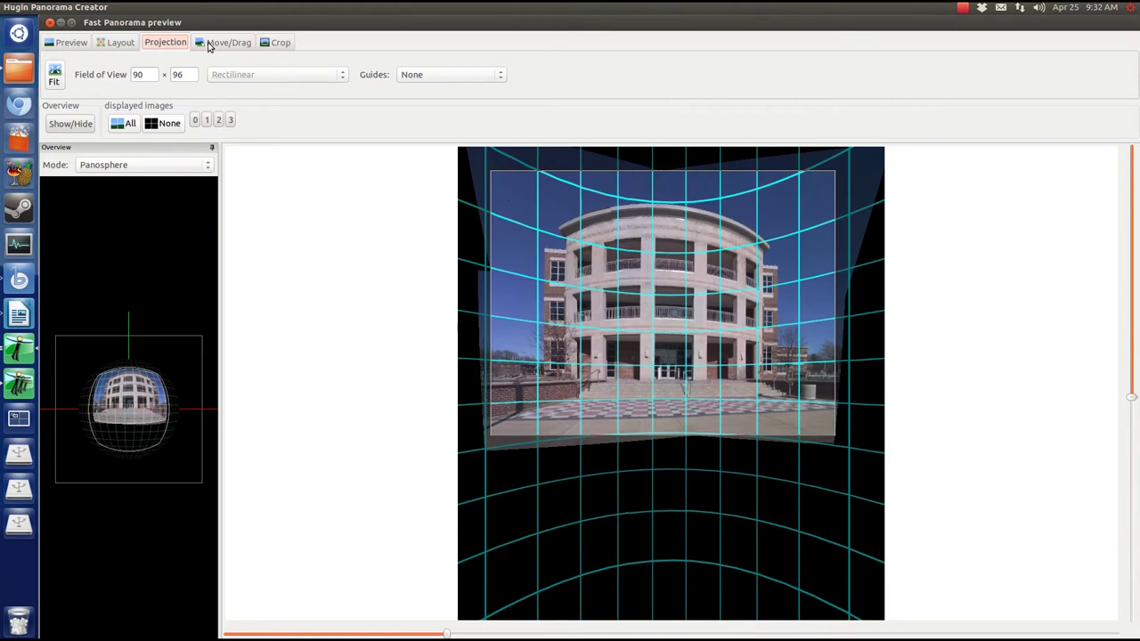
pyautogui.click(256, 77)
pyautogui.click(259, 88)
pyautogui.click(263, 75)
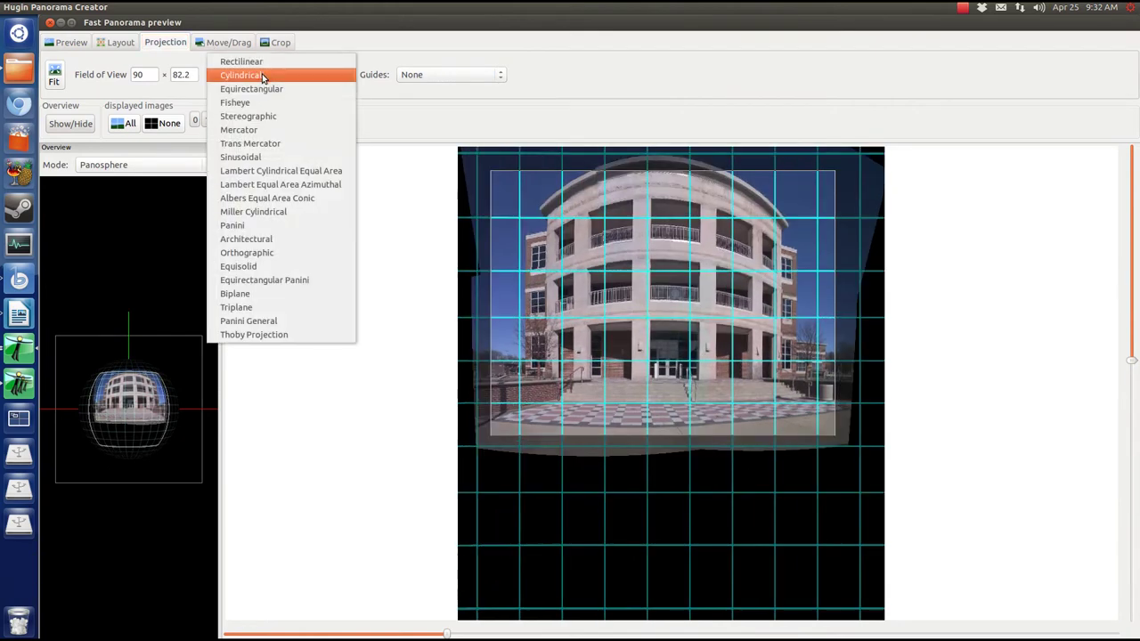
pyautogui.click(259, 89)
pyautogui.click(271, 79)
pyautogui.click(277, 89)
pyautogui.click(276, 76)
pyautogui.click(290, 89)
pyautogui.click(287, 77)
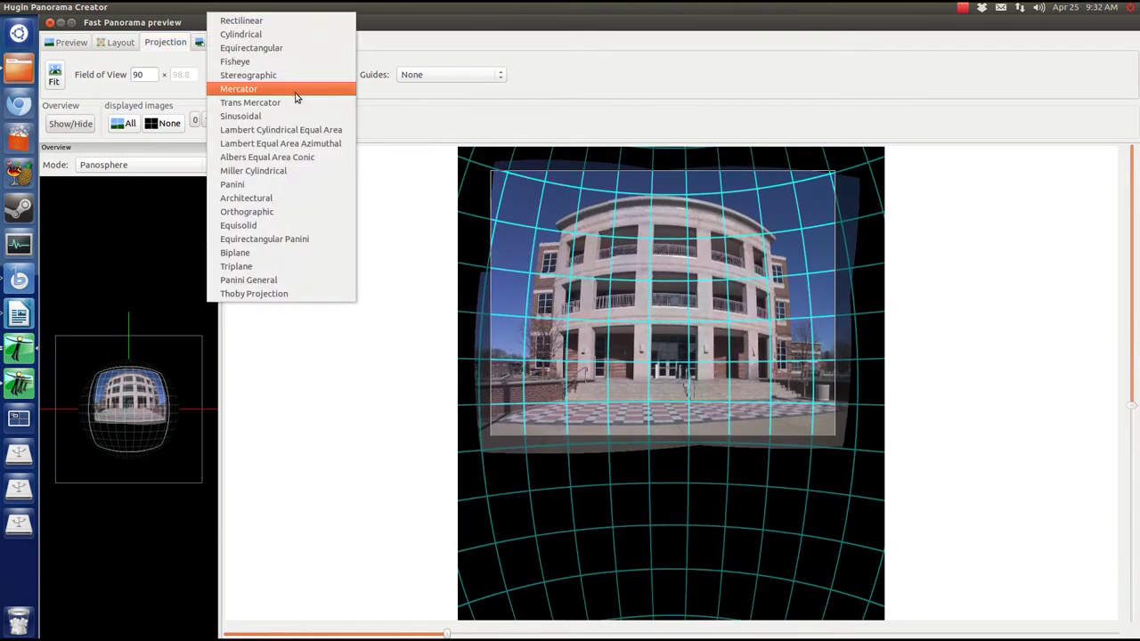
pyautogui.click(290, 94)
# Try Trans Mercator, Sinusoidal, Lambert, Albers, Miller Cylindrical, Panini and Architectural projections.
pyautogui.click(289, 82)
pyautogui.click(288, 89)
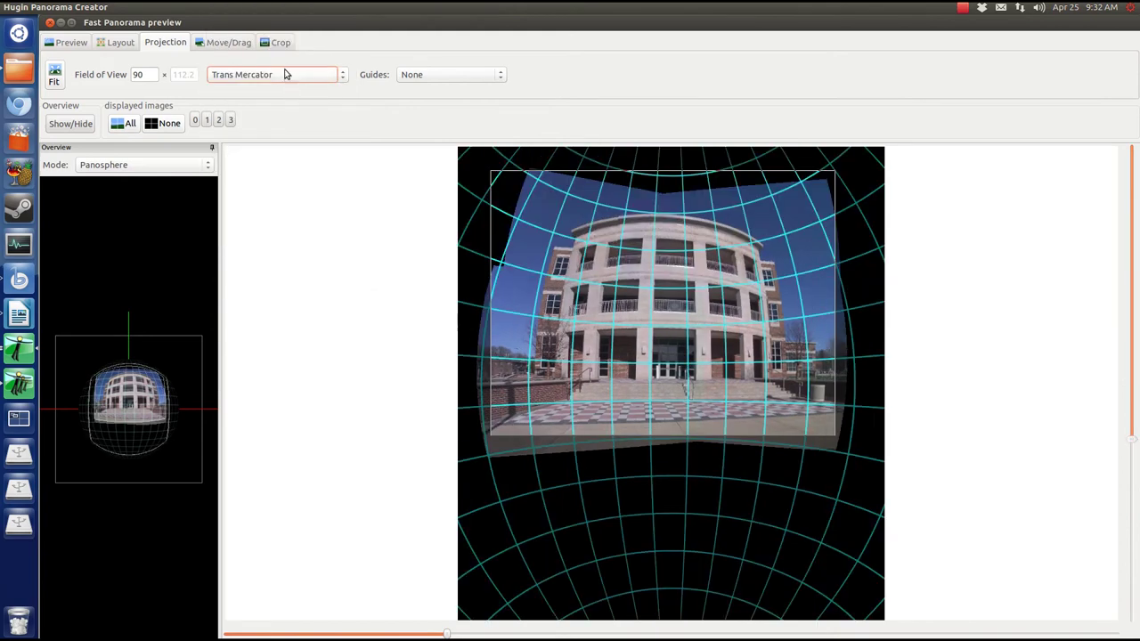
pyautogui.click(288, 76)
pyautogui.click(278, 88)
pyautogui.click(276, 78)
pyautogui.click(278, 88)
pyautogui.click(278, 78)
pyautogui.click(283, 89)
pyautogui.click(285, 78)
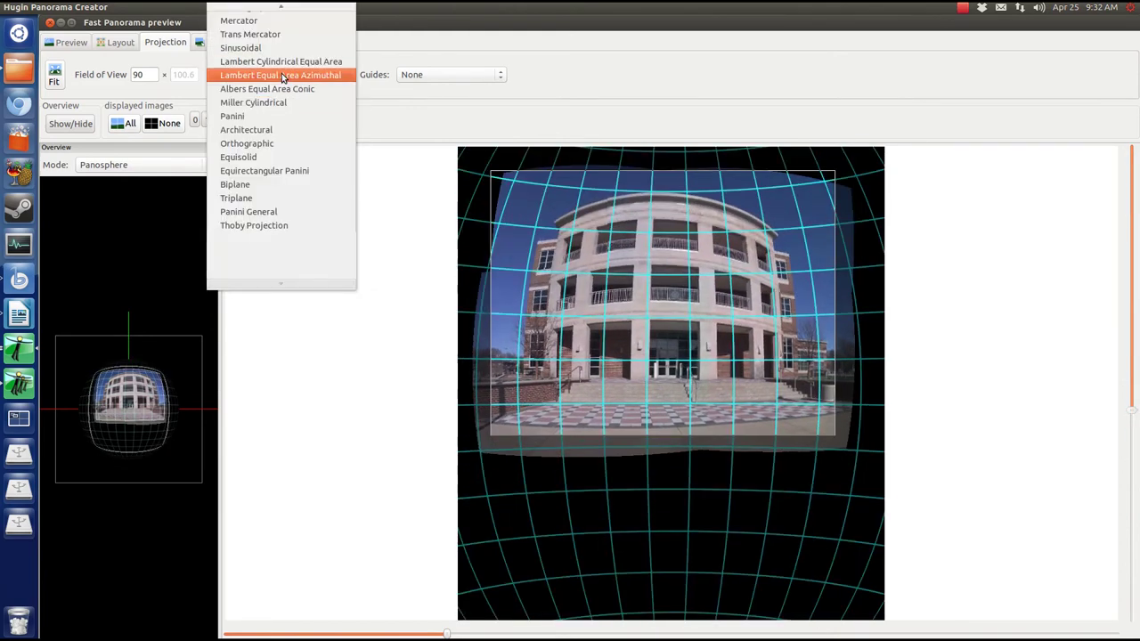
pyautogui.click(287, 88)
pyautogui.click(287, 79)
pyautogui.click(287, 88)
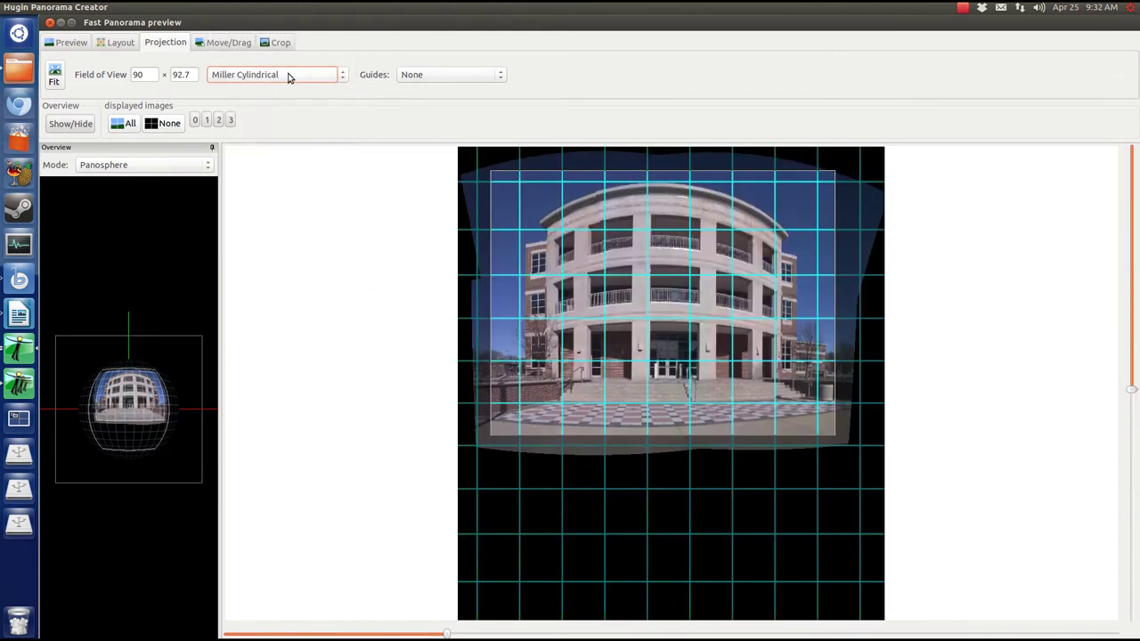
pyautogui.click(287, 79)
pyautogui.click(288, 88)
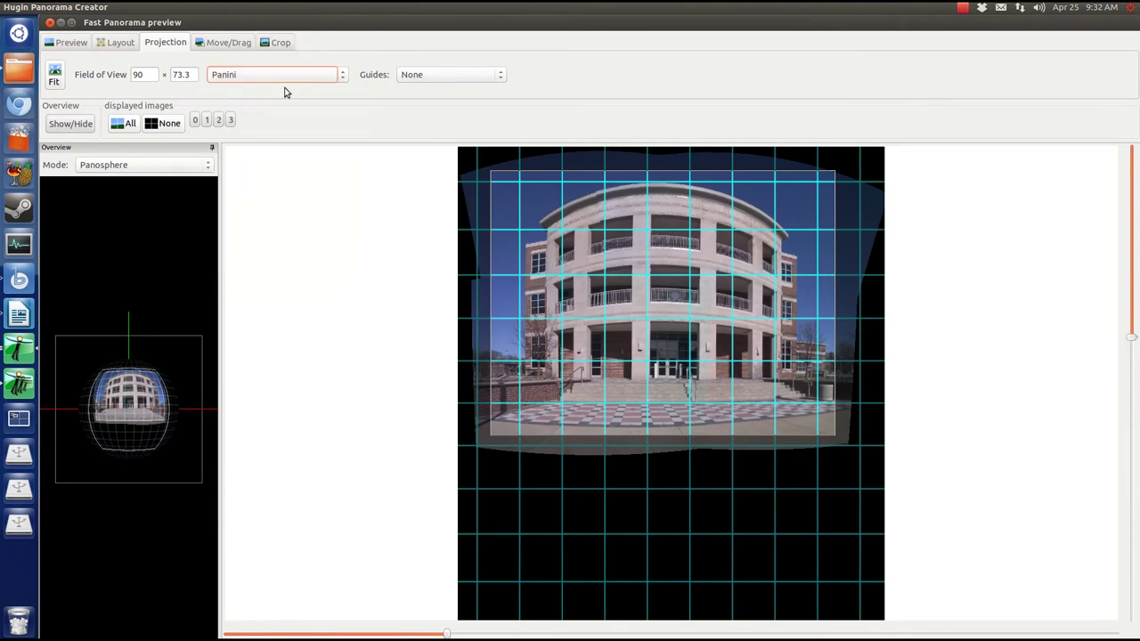
pyautogui.click(286, 79)
pyautogui.click(286, 89)
# Try Orthographic, Equisolid, Equirectangular Panini, Biplane, Triplane and Thoby, then return to Rectilinear.
pyautogui.click(296, 77)
pyautogui.click(297, 88)
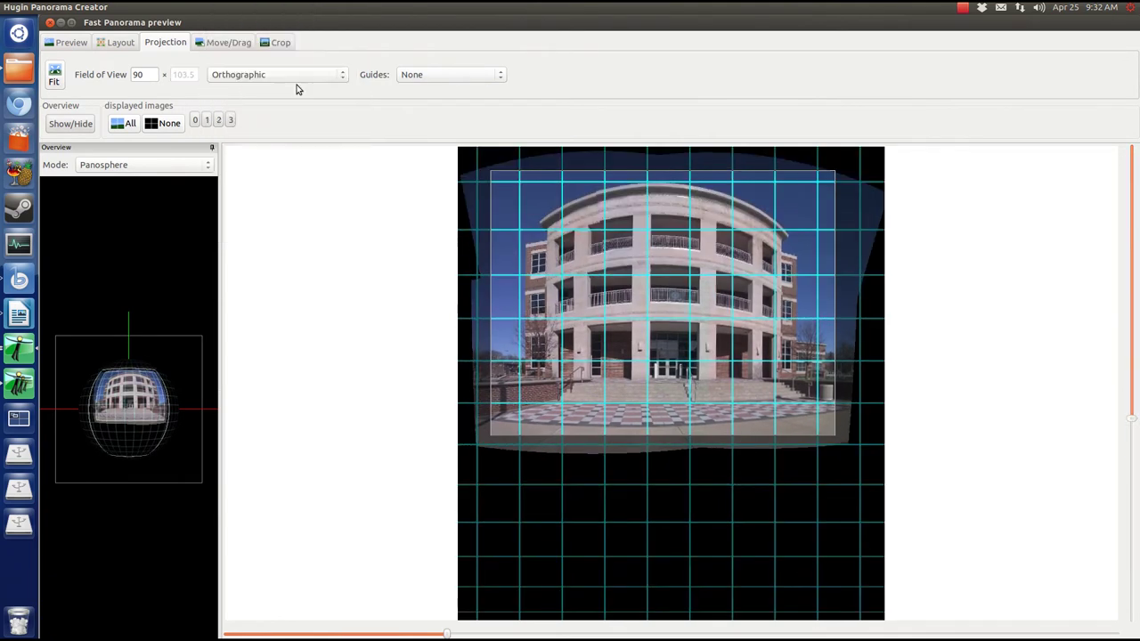
pyautogui.click(299, 78)
pyautogui.click(299, 88)
pyautogui.click(299, 78)
pyautogui.click(300, 88)
pyautogui.click(300, 79)
pyautogui.click(301, 89)
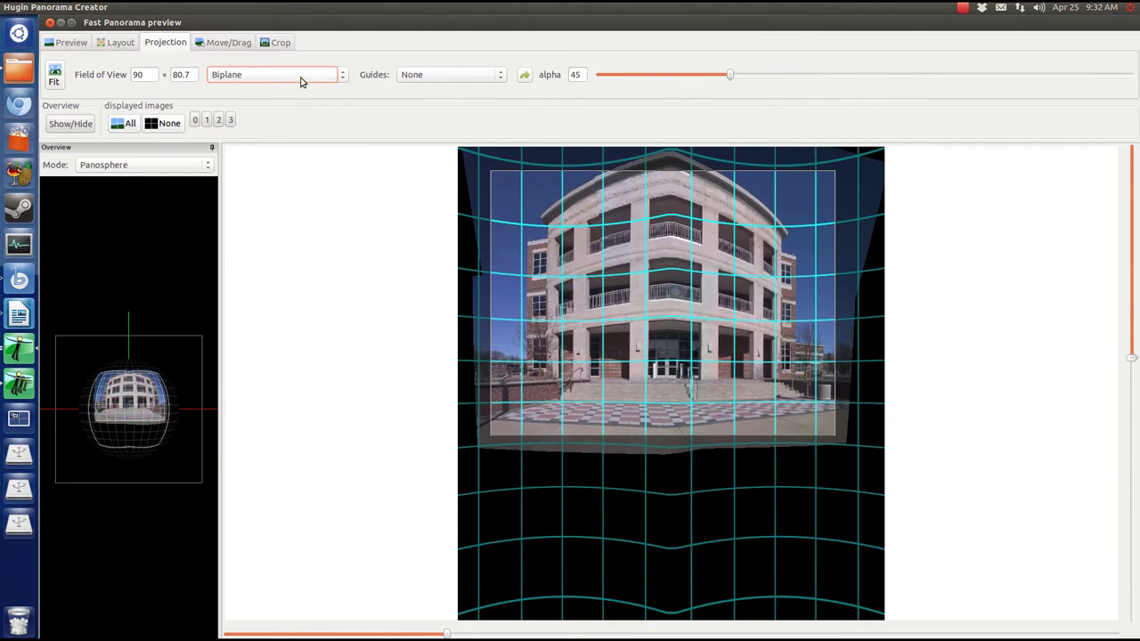
pyautogui.click(300, 78)
pyautogui.click(300, 88)
pyautogui.click(301, 76)
pyautogui.click(300, 88)
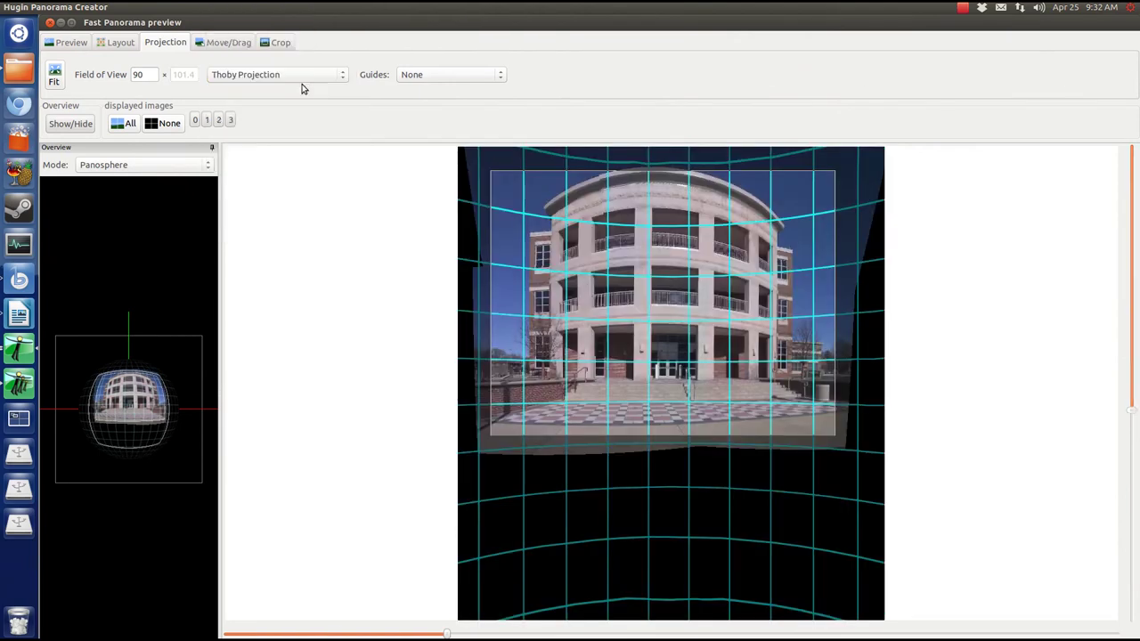
pyautogui.click(300, 79)
pyautogui.click(279, 18)
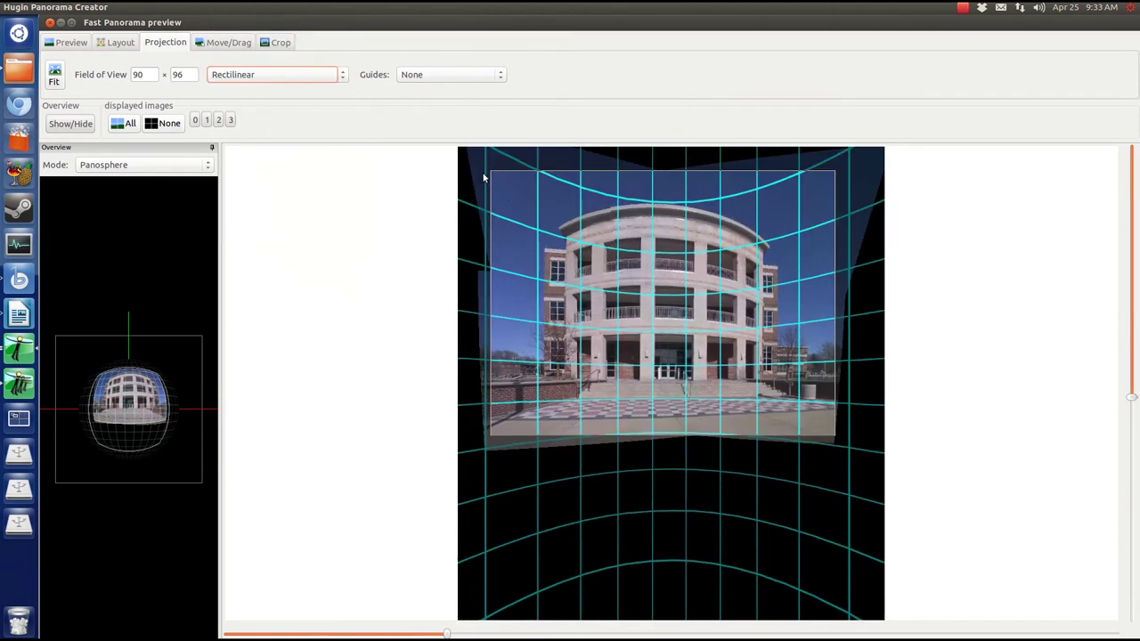
pyautogui.click(272, 43)
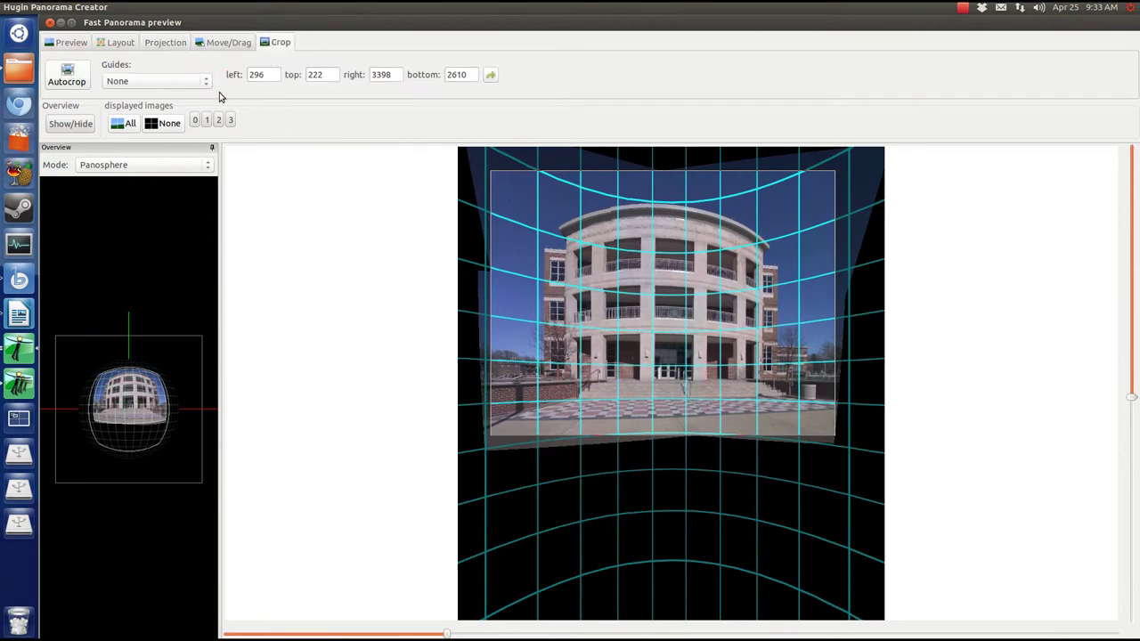
# Autocrop the rotunda panorama to the optimal area, then zoom and pan across the stitched PNG.
pyautogui.click(71, 78)
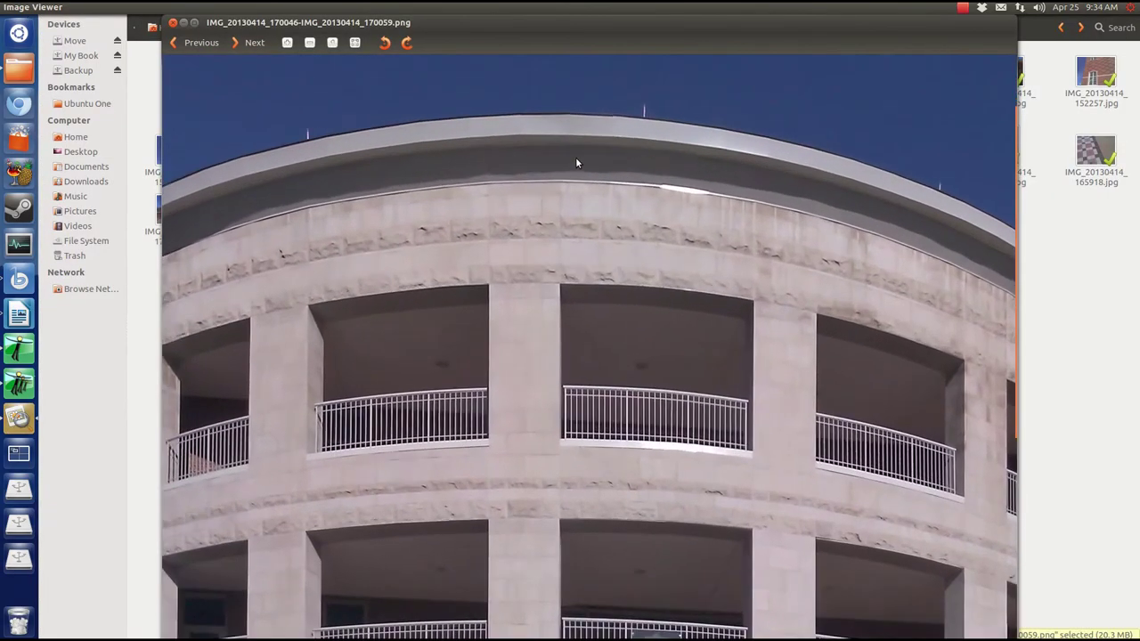
pyautogui.scroll(-3, 575, 156)
pyautogui.scroll(3, 575, 156)
pyautogui.moveTo(509, 133); pyautogui.dragTo(504, 406)
pyautogui.scroll(4, 504, 407)
pyautogui.scroll(-6, 512, 401)
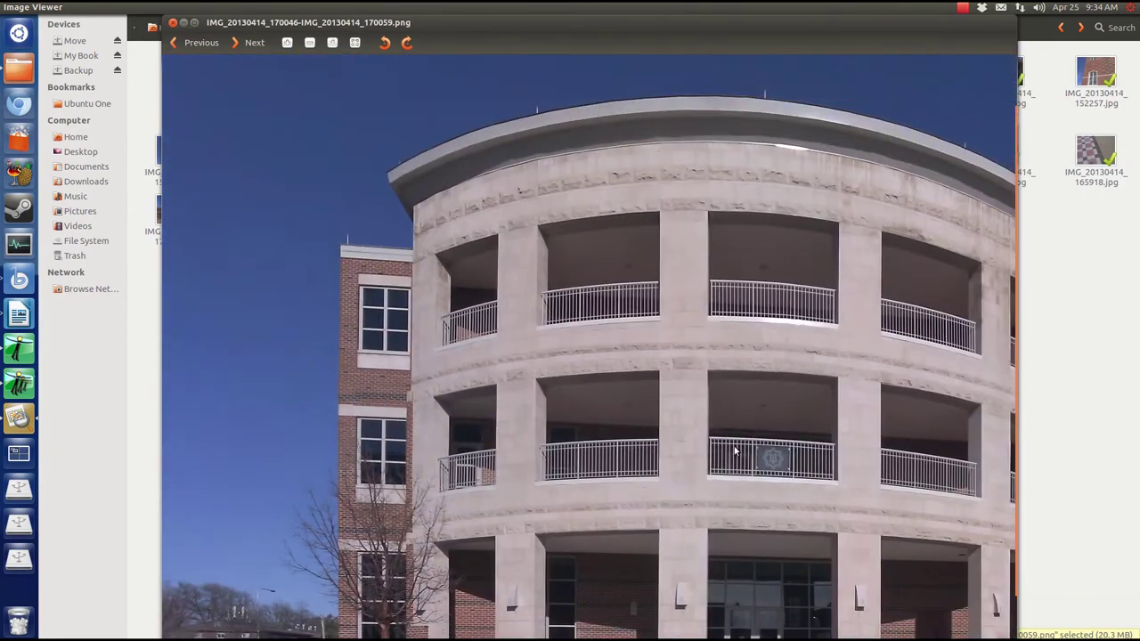
# Zoom in on the entrance stairs and tree, then close the image viewer.
pyautogui.moveTo(734, 451); pyautogui.dragTo(440, 202)
pyautogui.scroll(2, 564, 175)
pyautogui.scroll(1, 440, 201)
pyautogui.press('Escape')
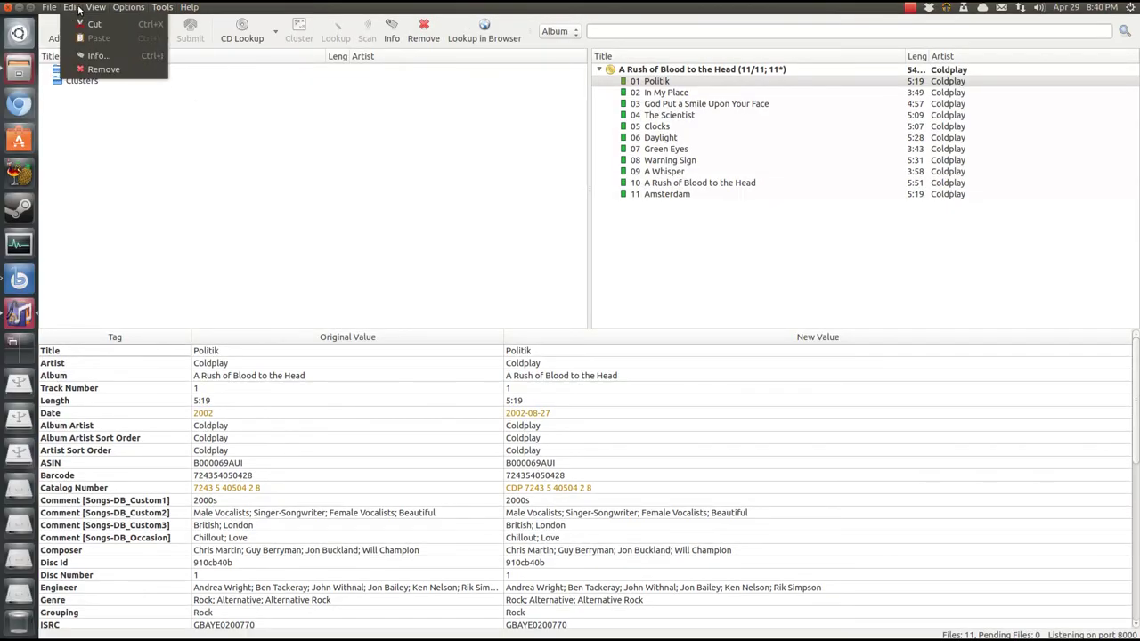
# Review the Last.fm.Plus plugin page in Picard's Options and close them with OK.
pyautogui.moveTo(127, 7)
pyautogui.click(145, 71)
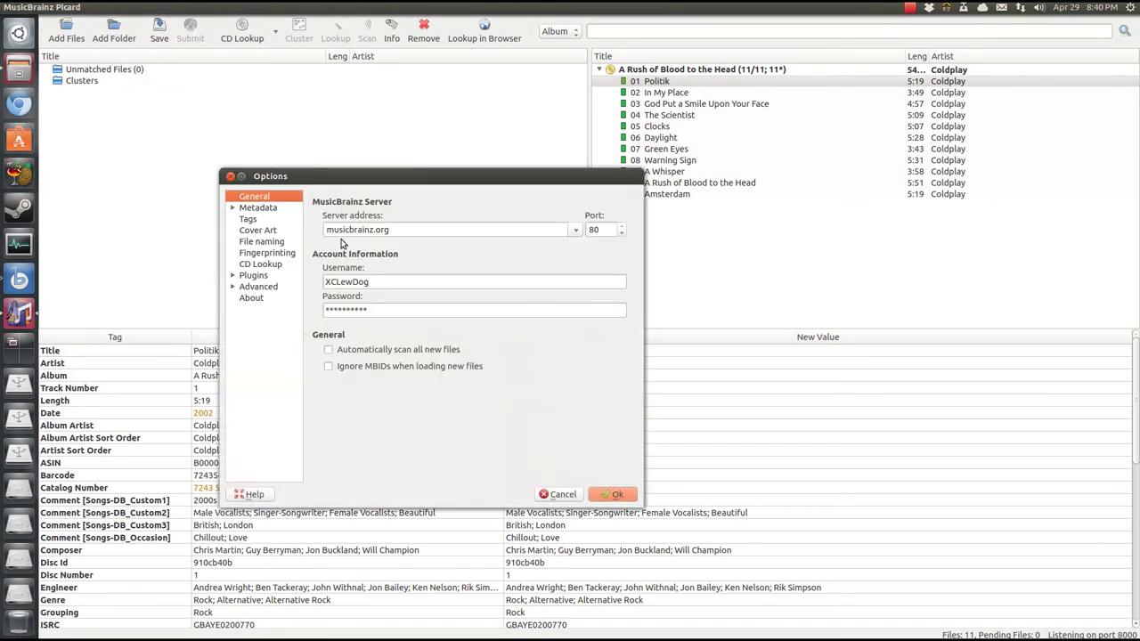
pyautogui.click(233, 276)
pyautogui.click(252, 276)
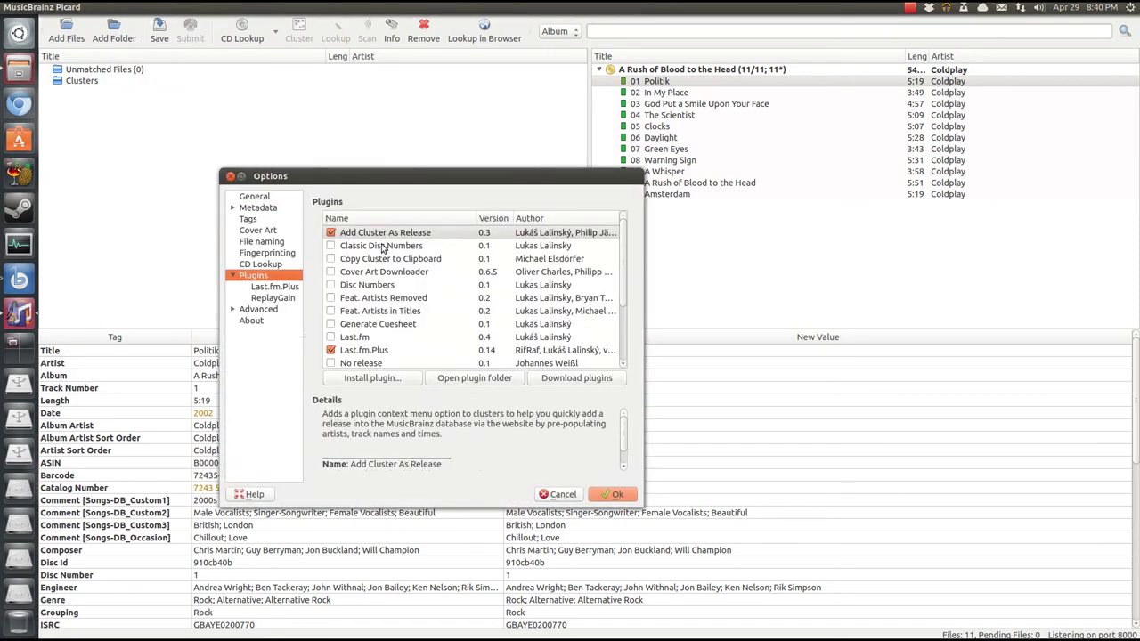
pyautogui.click(392, 350)
pyautogui.scroll(-2, 408, 358)
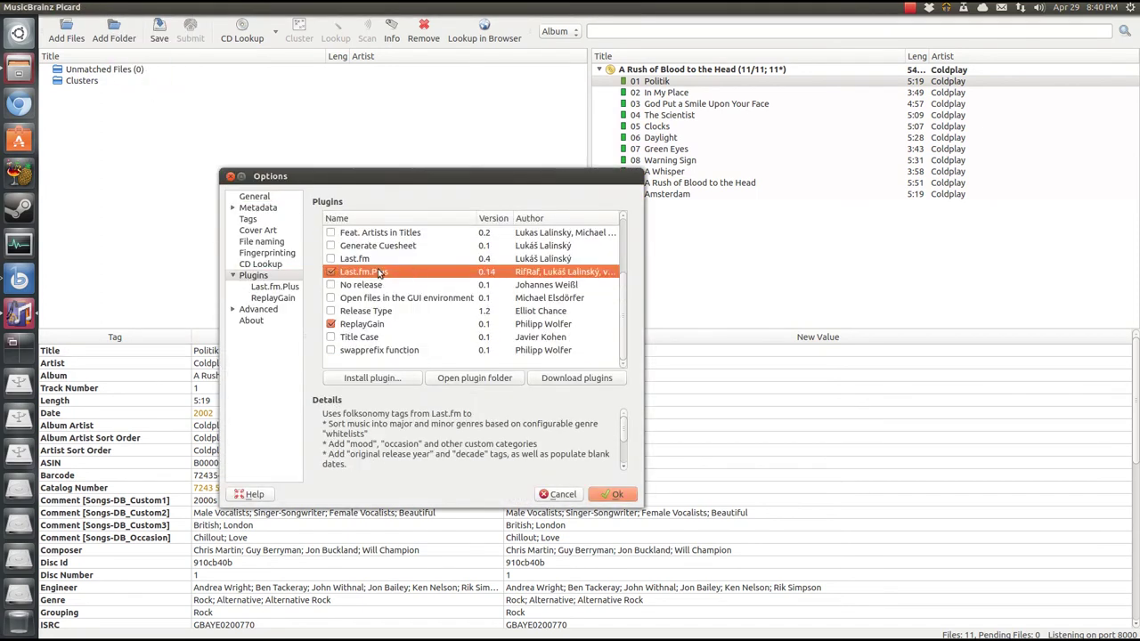
pyautogui.click(267, 288)
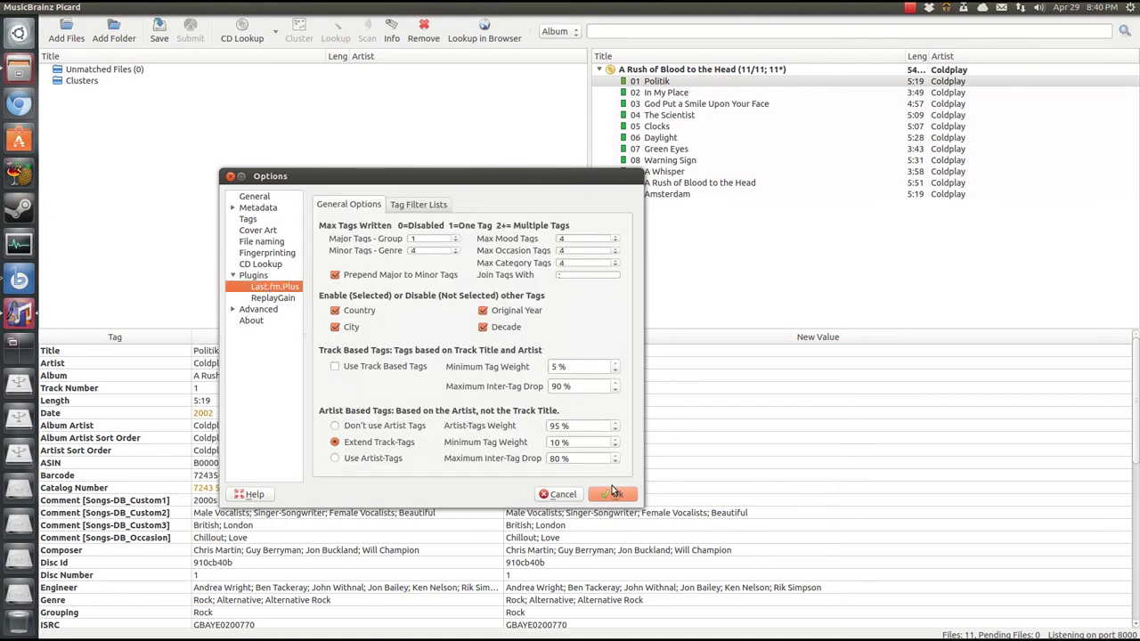
pyautogui.click(612, 492)
# Save the updated tags for the whole album A Rush of Blood to the Head.
pyautogui.scroll(-1, 656, 440)
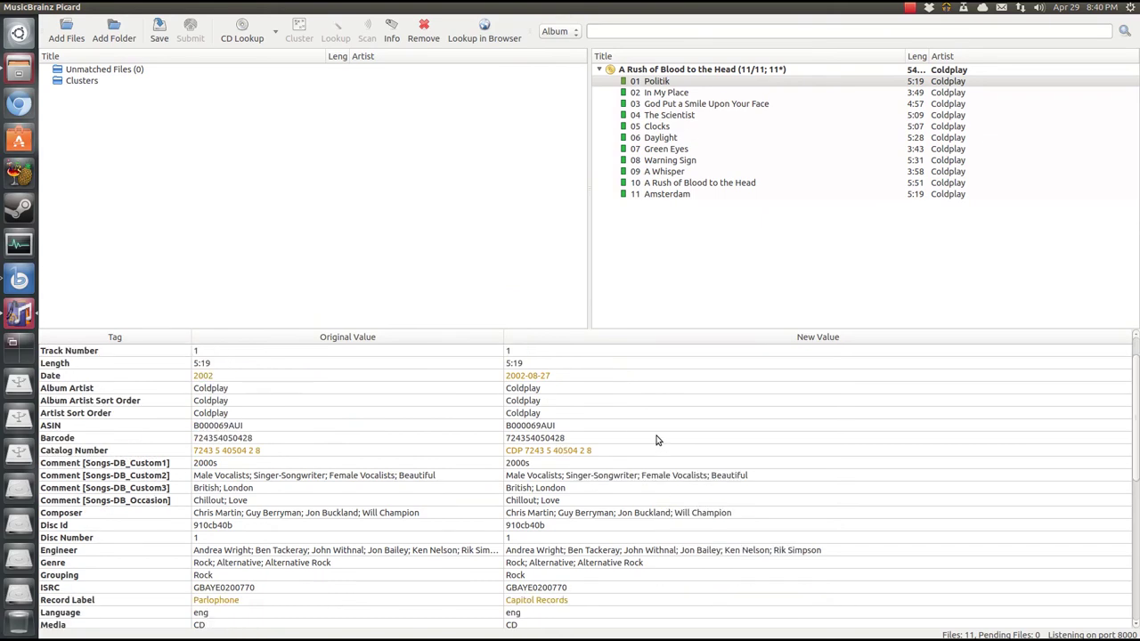
pyautogui.scroll(-2, 656, 440)
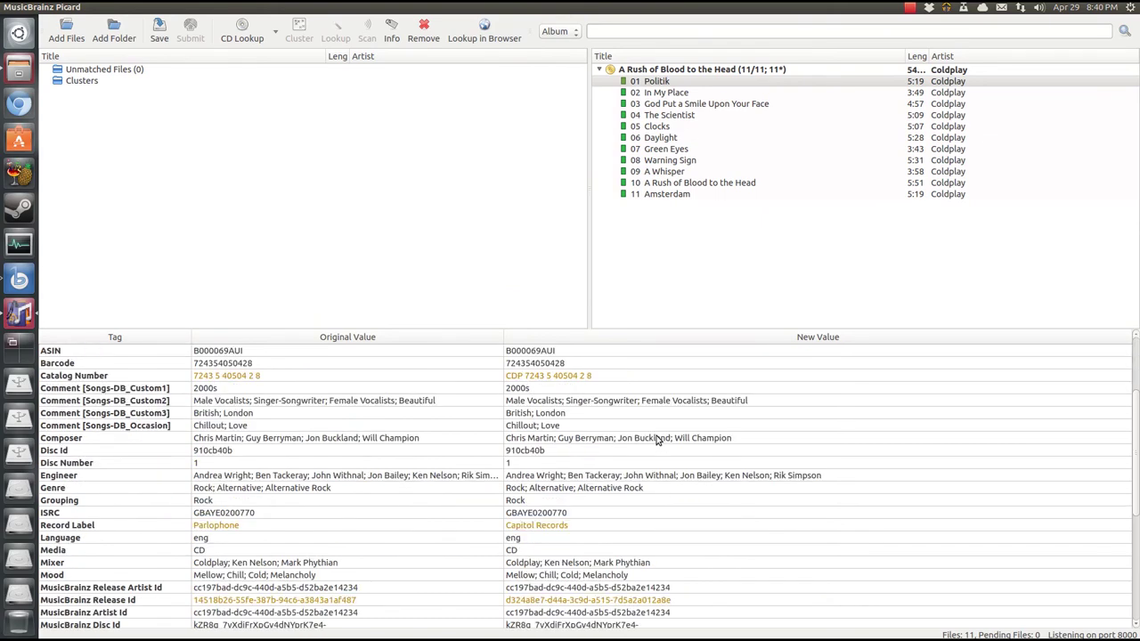
pyautogui.scroll(-6, 656, 440)
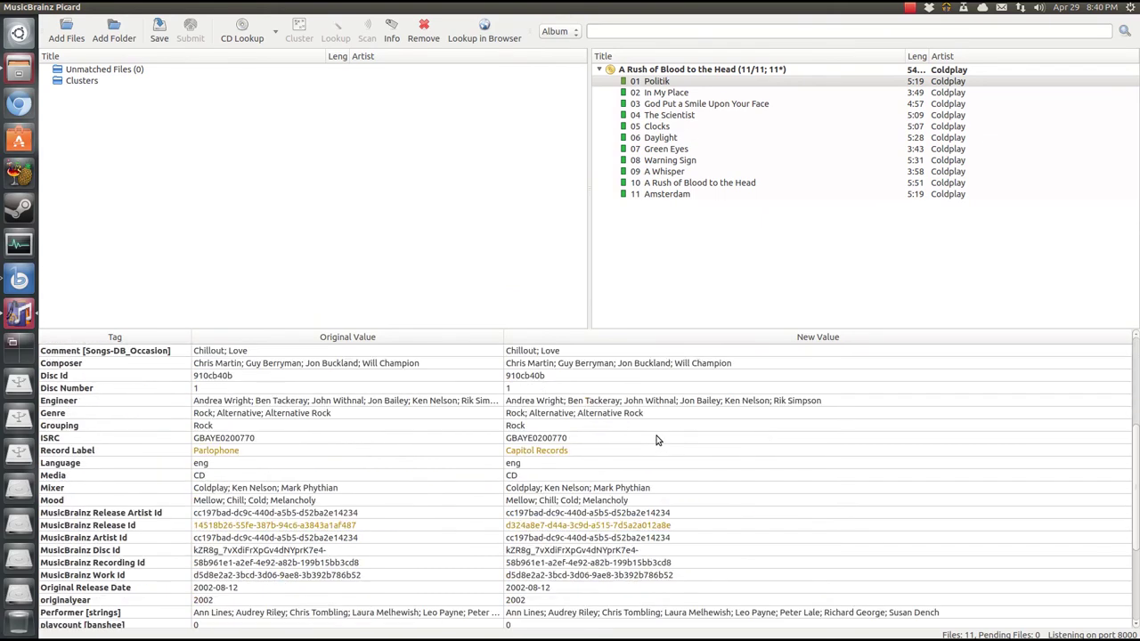
pyautogui.scroll(6, 656, 440)
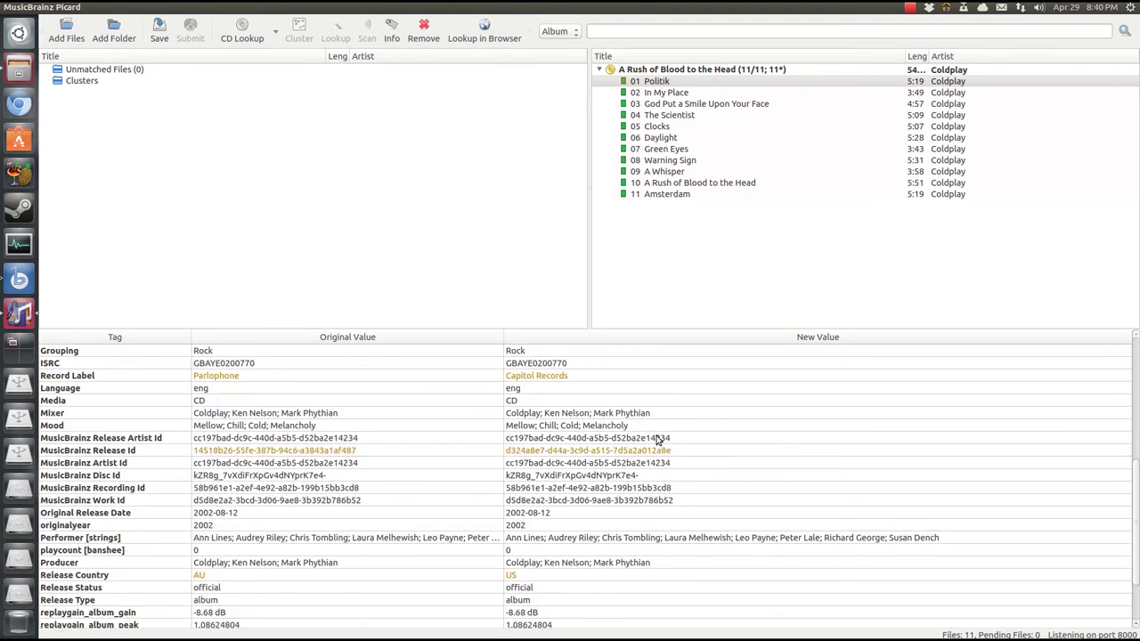
pyautogui.click(667, 70)
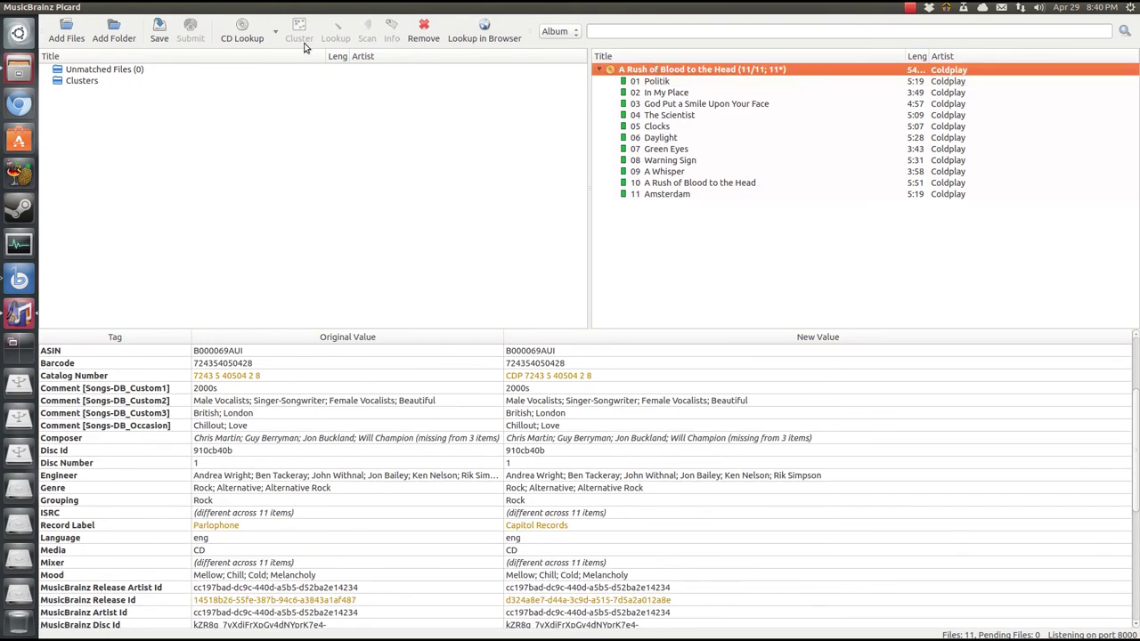
pyautogui.click(158, 36)
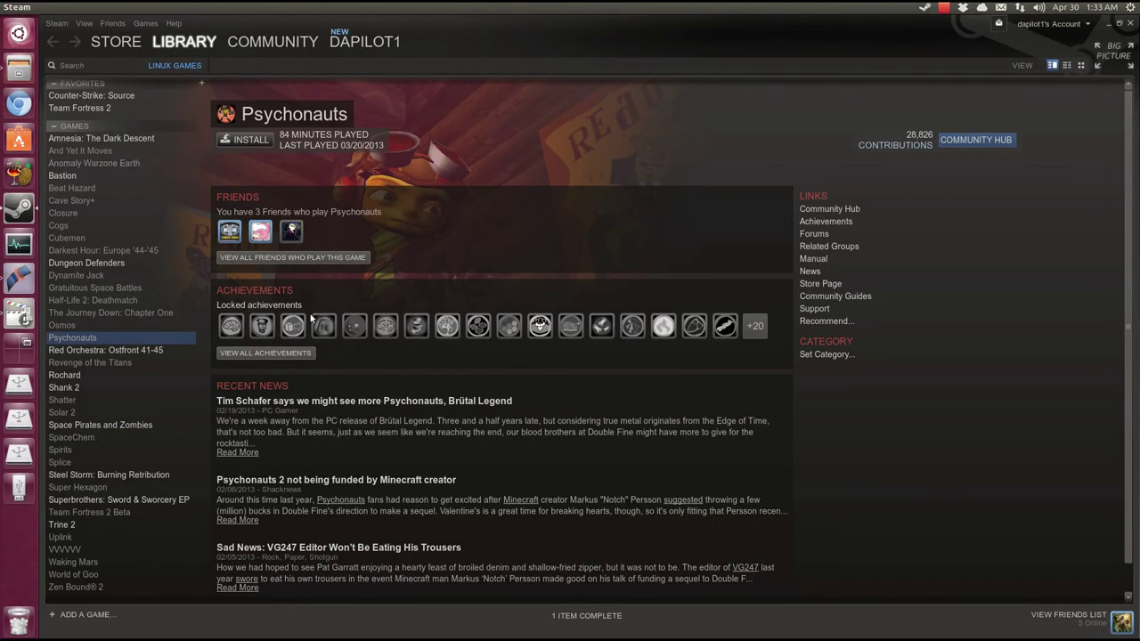
# Show Half-Life 2: Deathmatch's page in the Steam library filtered to Linux games.
pyautogui.click(91, 96)
pyautogui.click(118, 106)
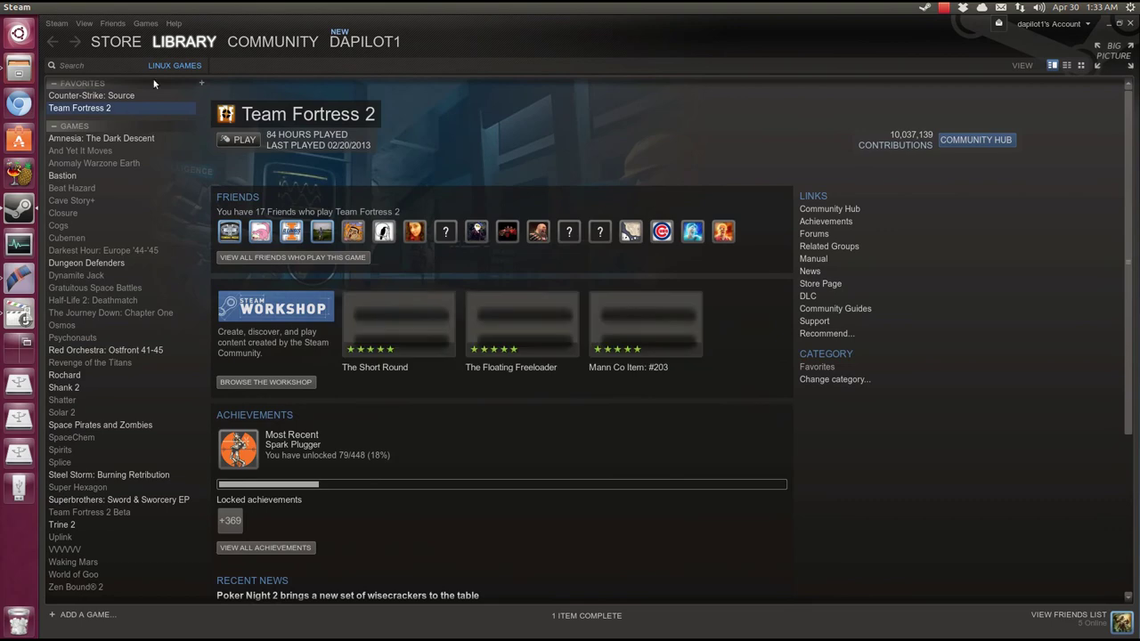
pyautogui.click(175, 65)
pyautogui.click(172, 95)
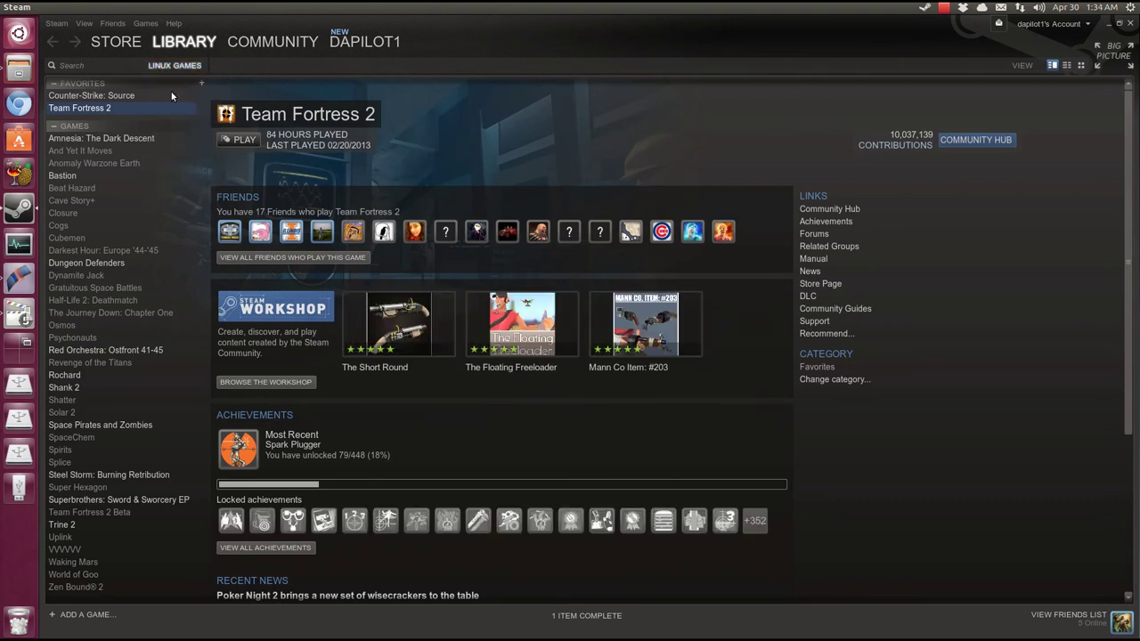
pyautogui.moveTo(201, 136)
pyautogui.mouseDown()
pyautogui.moveTo(202, 374)
pyautogui.moveTo(201, 133)
pyautogui.mouseUp()
pyautogui.click(178, 65)
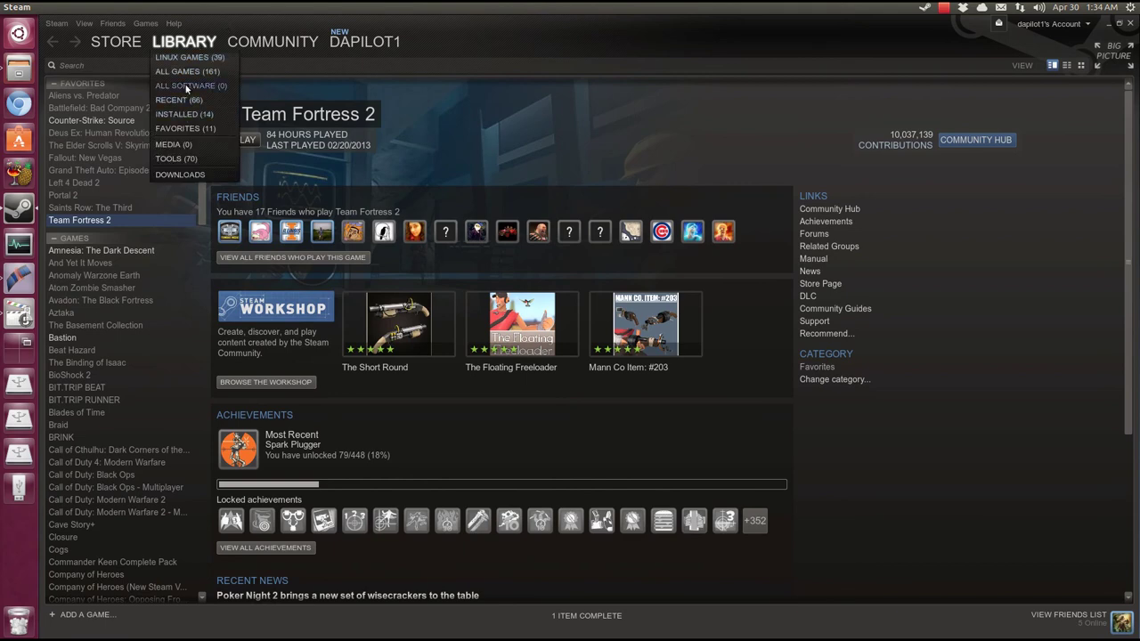
pyautogui.click(189, 58)
pyautogui.click(121, 299)
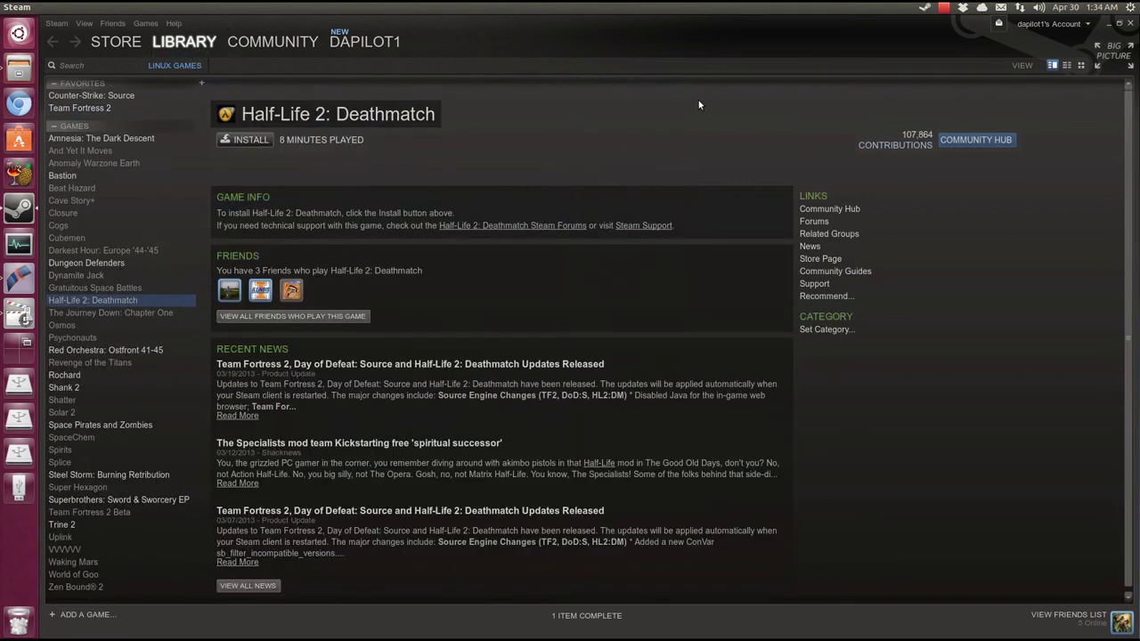
# Switch to the Kdenlive workspace, dismiss its error, then move on to the PiTiVi workspace.
pyautogui.hotkey('ctrl', 'alt', 'Left')
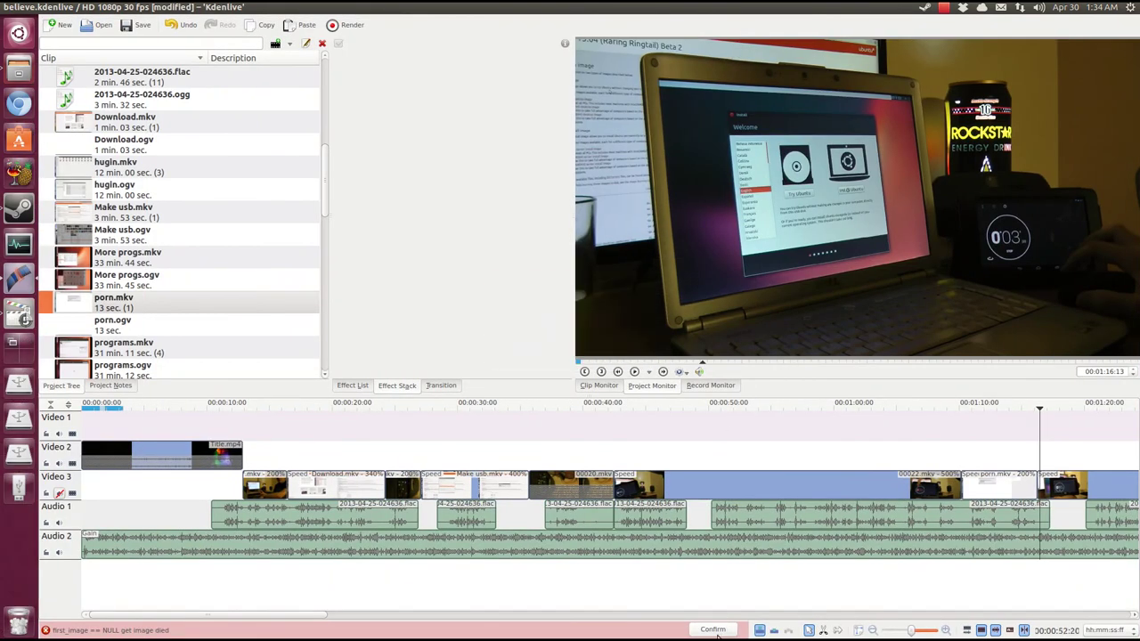
pyautogui.click(712, 630)
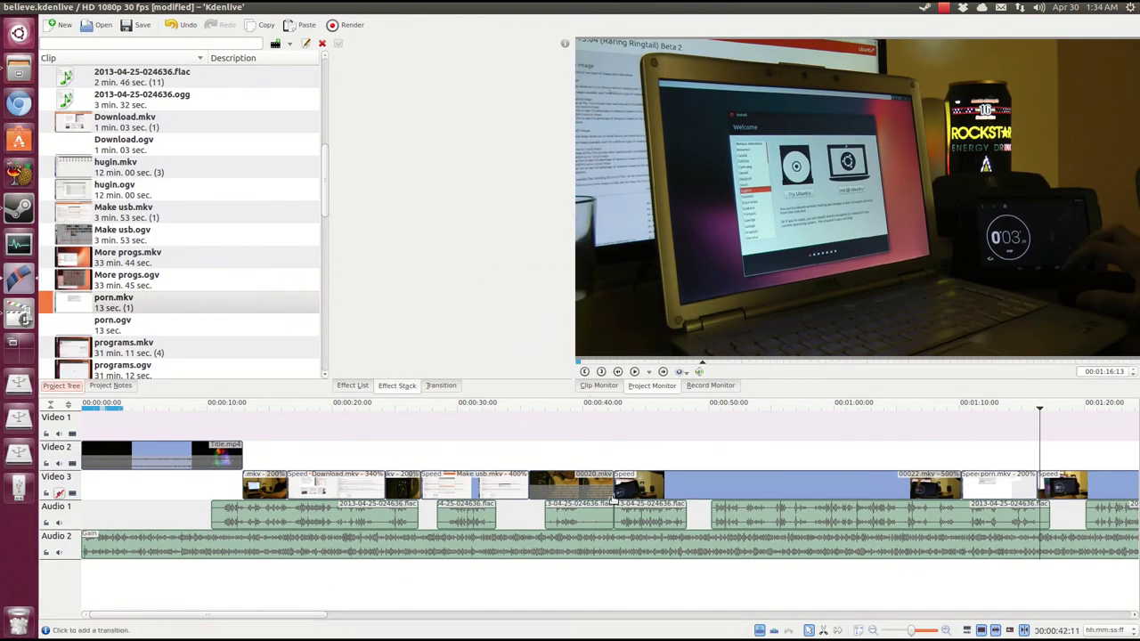
pyautogui.hotkey('ctrl', 'alt', 'Down')
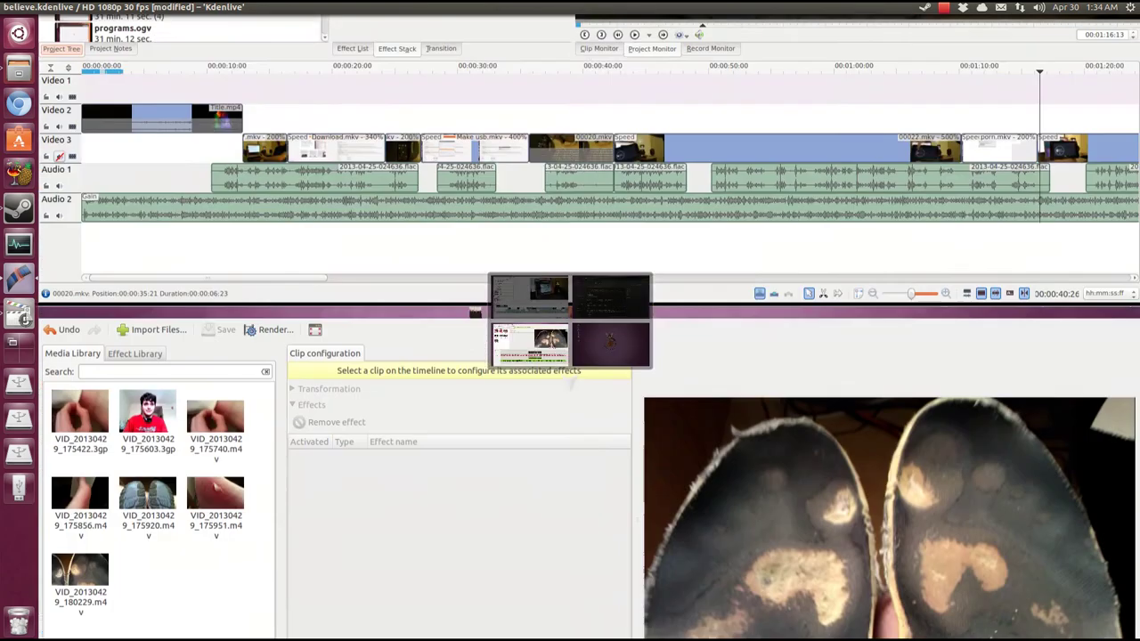